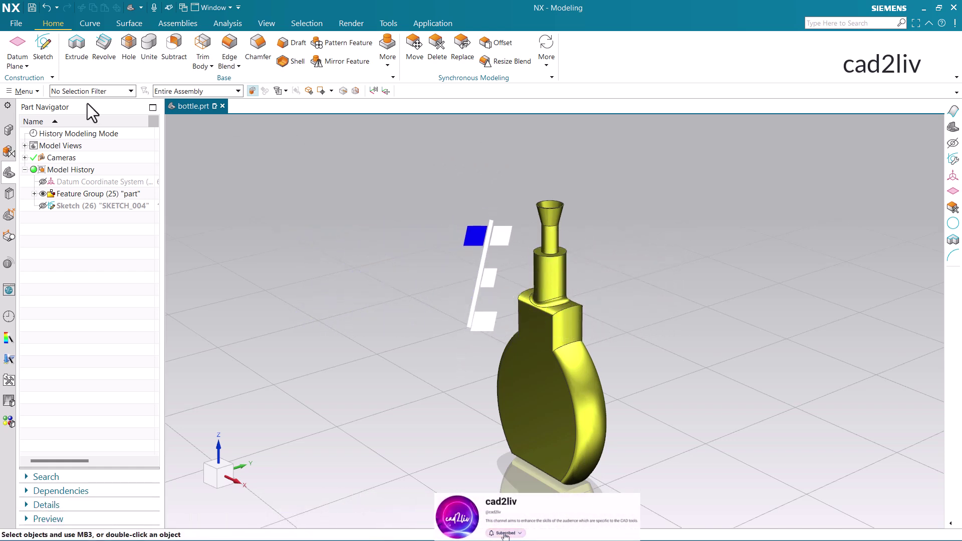
Show only the three SKETCH_004 curves, with the bottle body hidden.
mouse_move(466, 243)
middle_mouse_down()
mouse_move(481, 249)
mouse_move(471, 245)
middle_mouse_up()
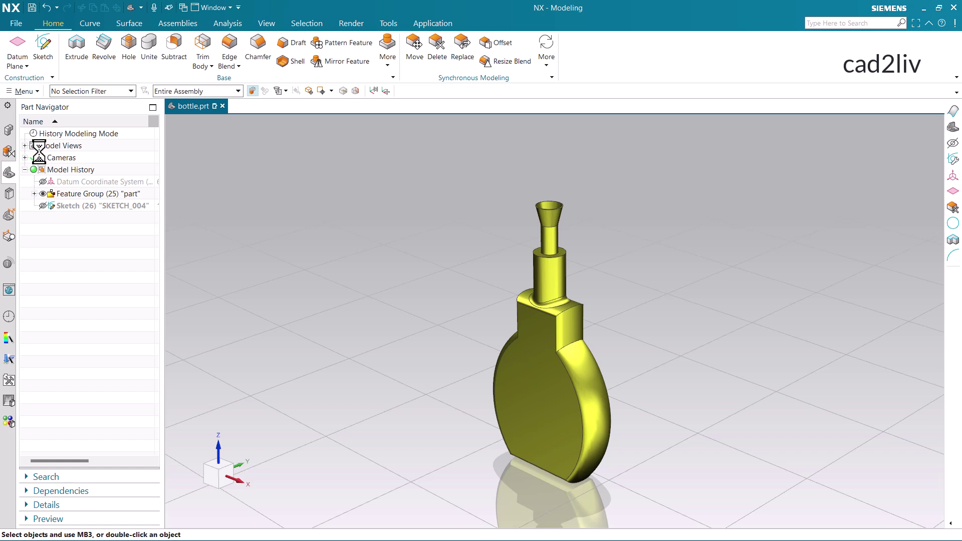
left_click(43, 206)
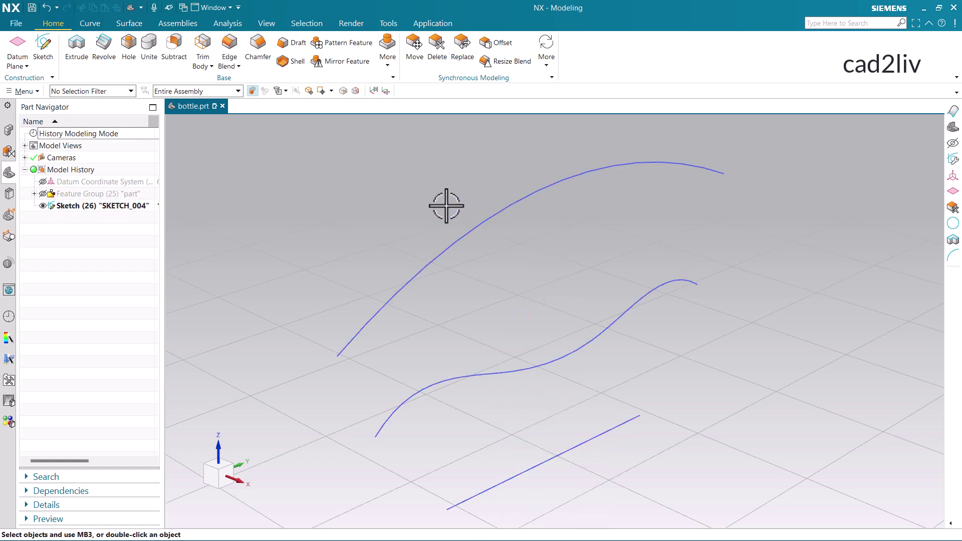
scroll(446, 206, "up", 2)
scroll(476, 285, "down", 3)
mouse_move(477, 286)
middle_mouse_down()
mouse_move(454, 284)
mouse_move(466, 281)
middle_mouse_up()
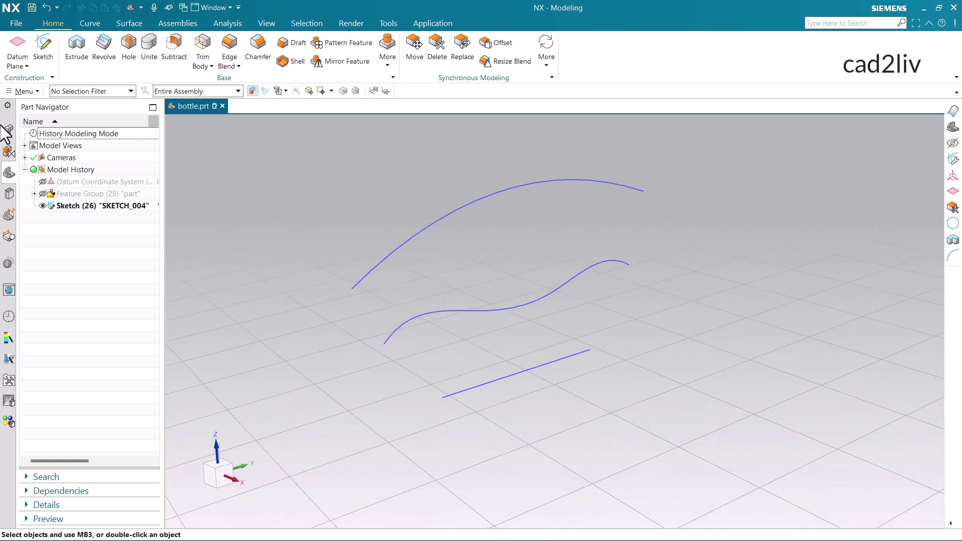
Bring up the Insert > Sweep command list from the main Menu.
left_click(30, 92)
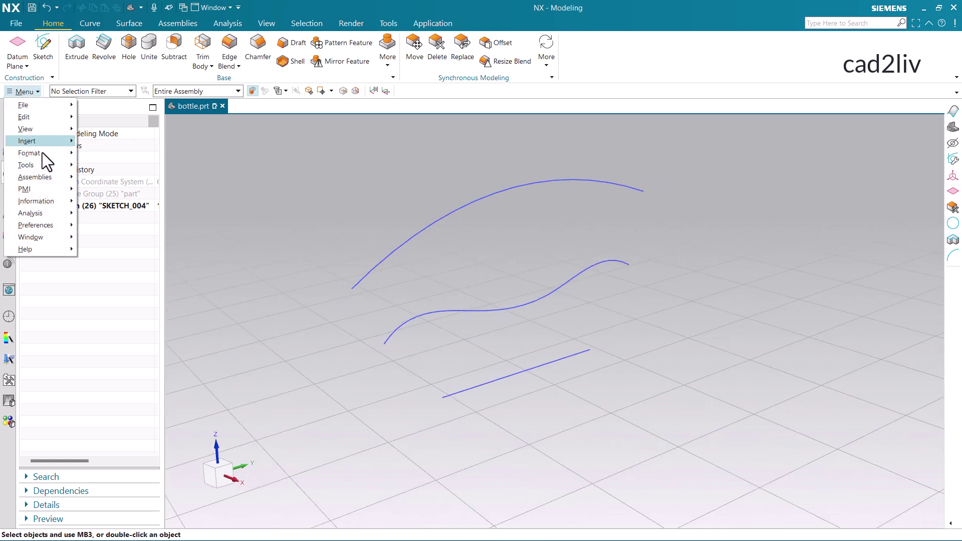
mouse_move(44, 143)
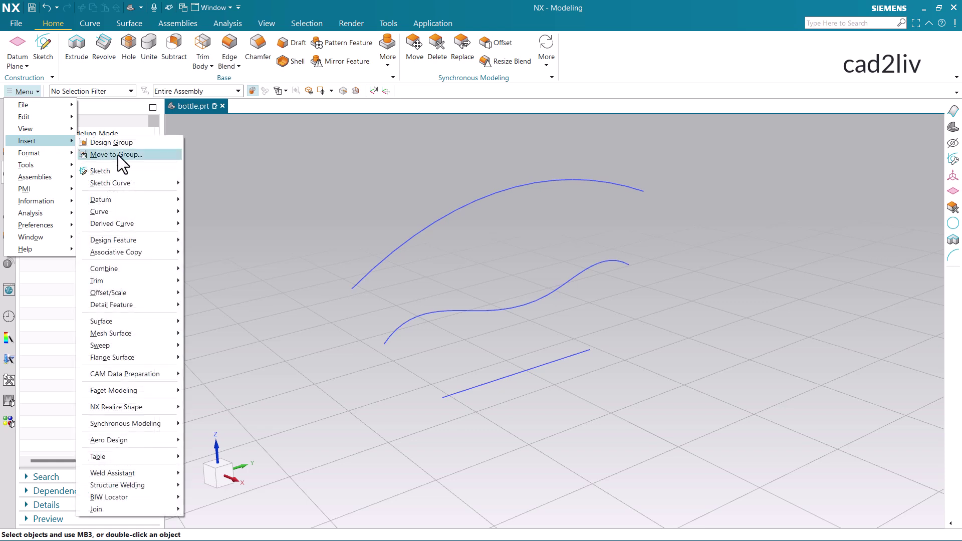
mouse_move(152, 345)
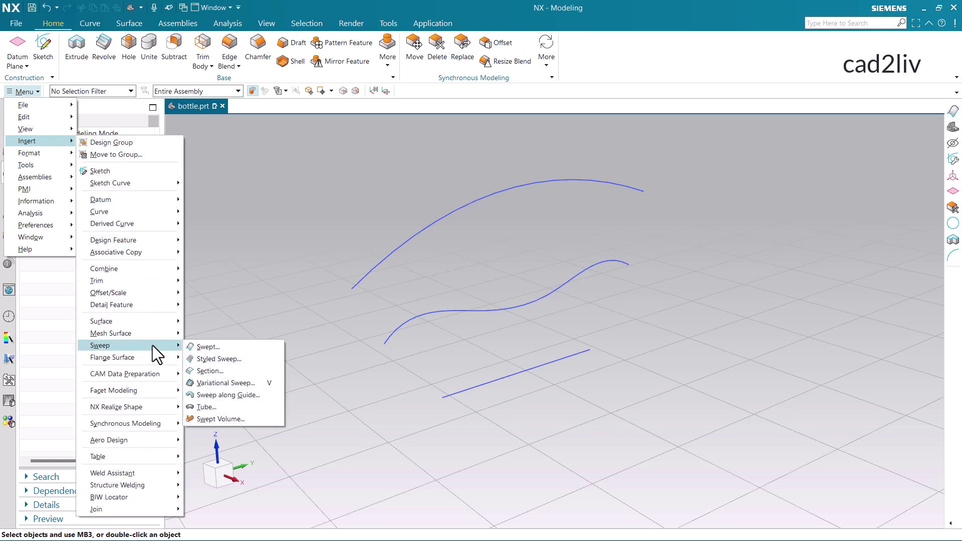
Preview a 10 mm outer-diameter tube along the top spline, then undo the preview.
left_click(214, 407)
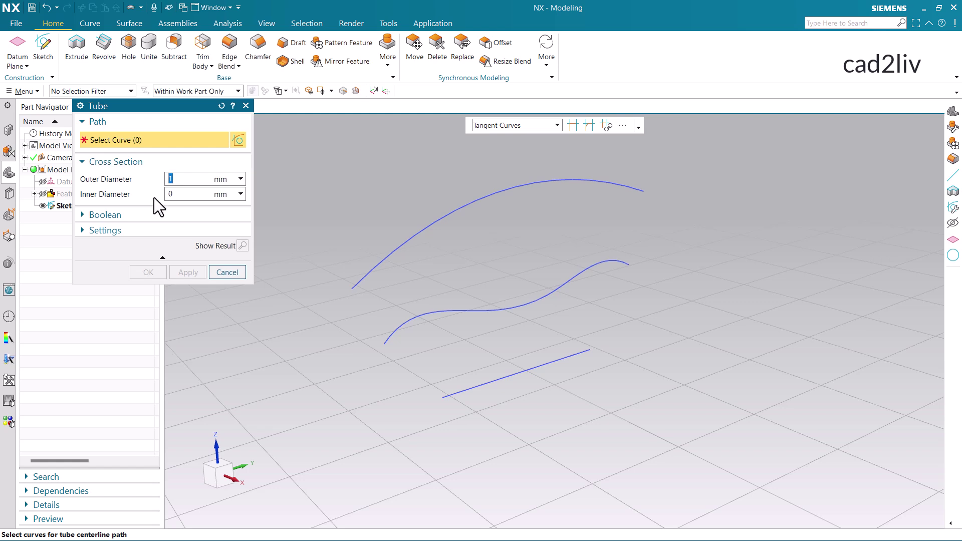
left_click(425, 231)
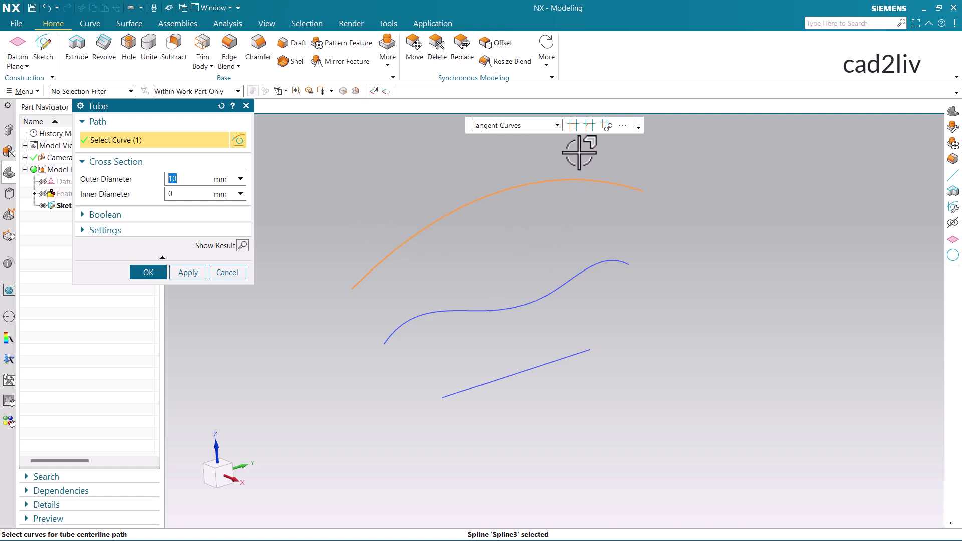
left_click(244, 246)
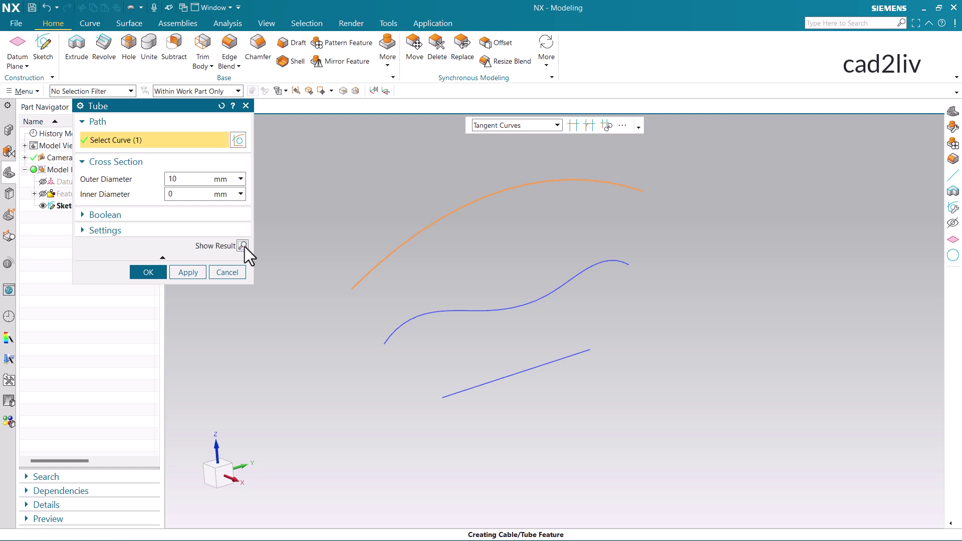
scroll(361, 280, "up", 5)
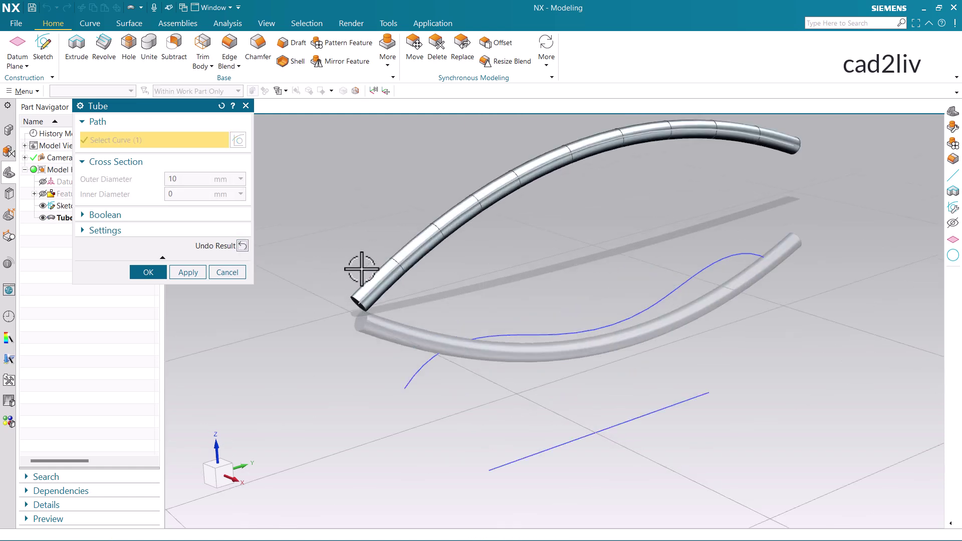
scroll(421, 307, "up", 3)
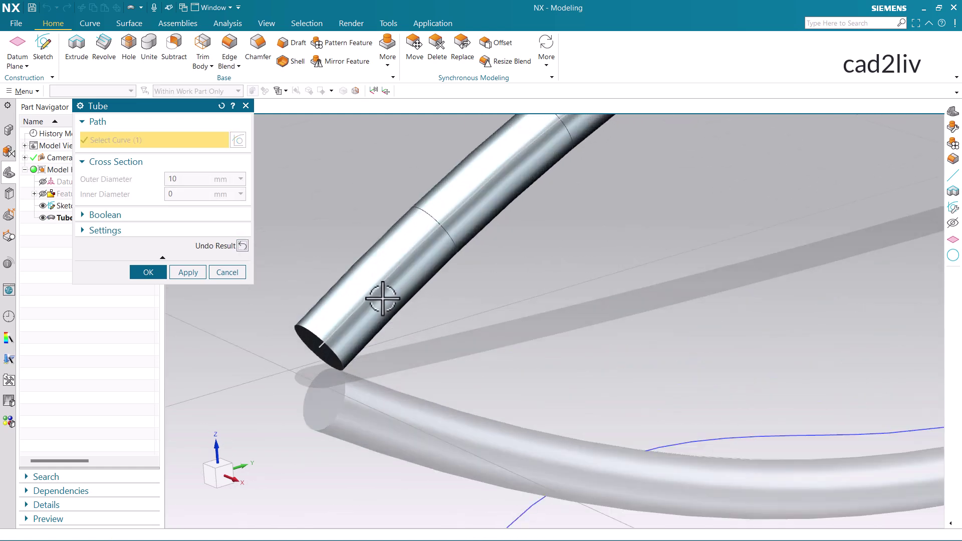
scroll(378, 300, "down", 8)
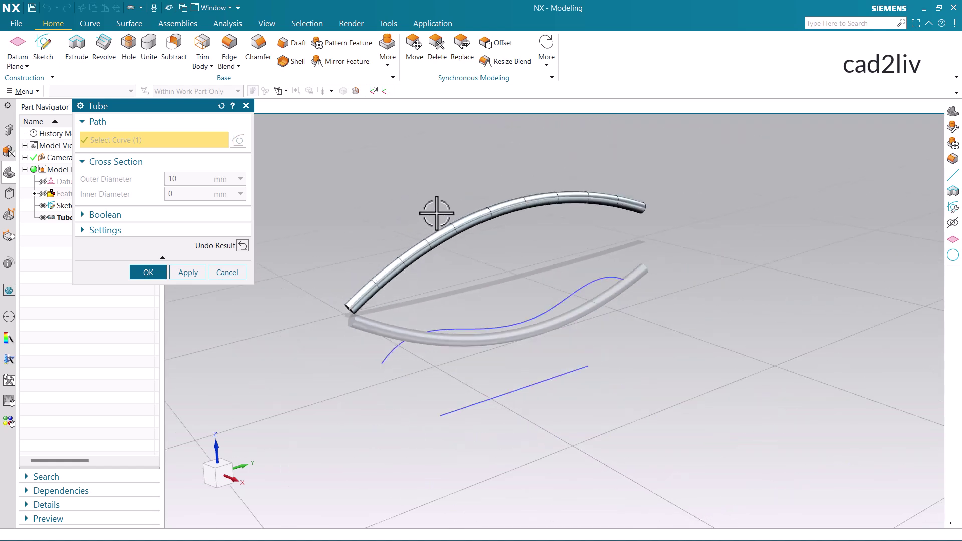
scroll(483, 200, "up", 2)
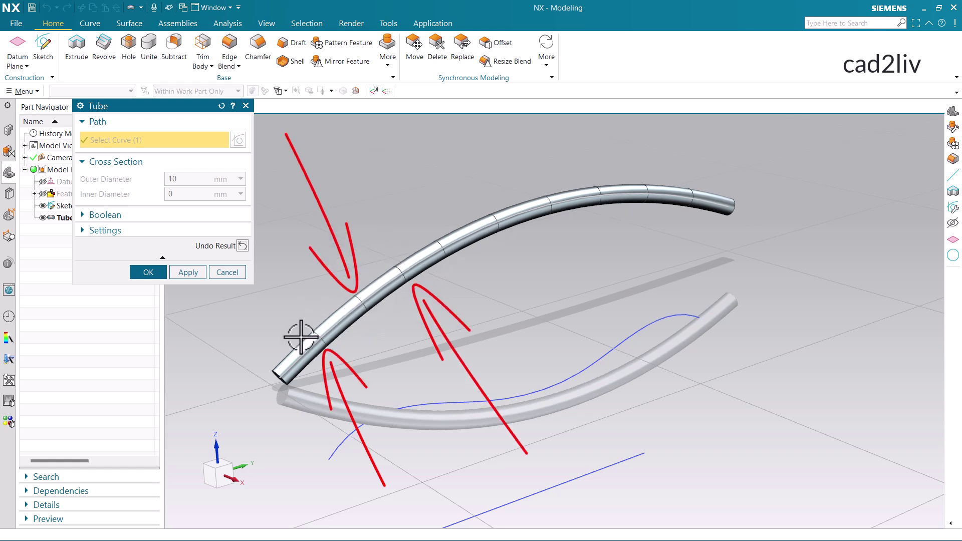
left_click(242, 245)
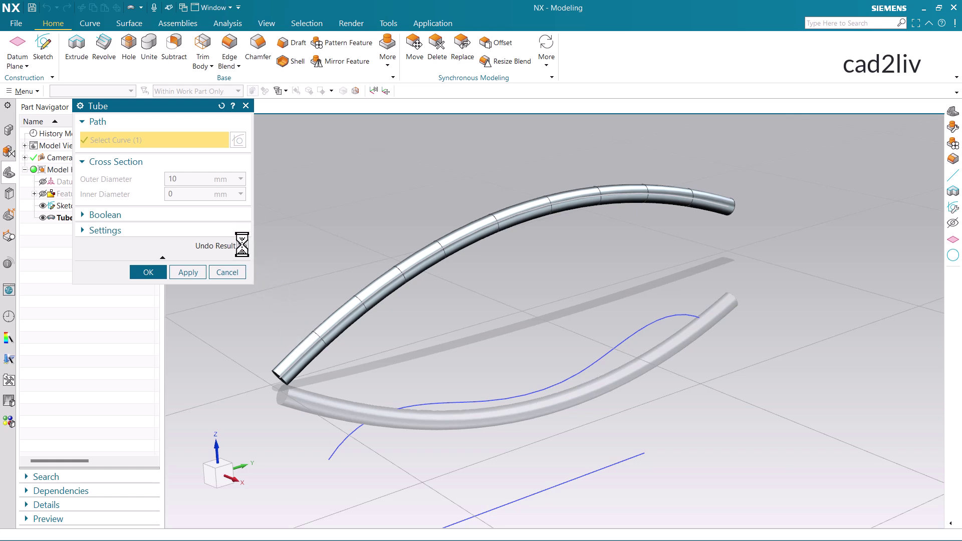
Switch the tube's output setting to Single Segment and preview it again.
left_click(153, 232)
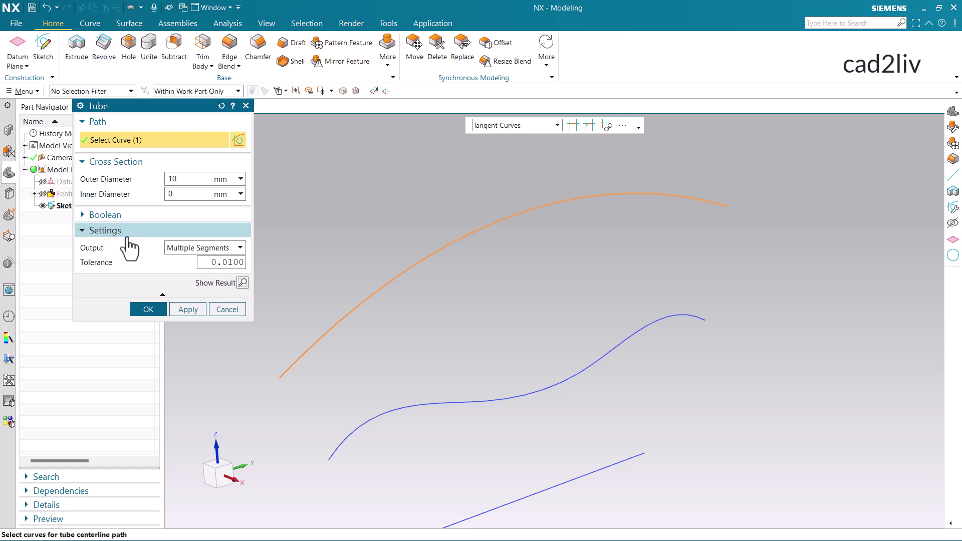
left_click(181, 248)
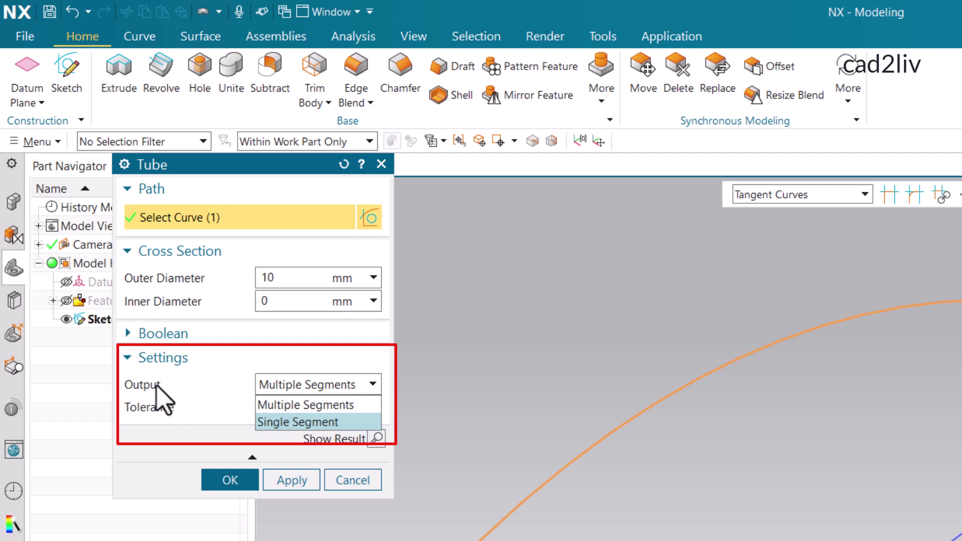
left_click(288, 422)
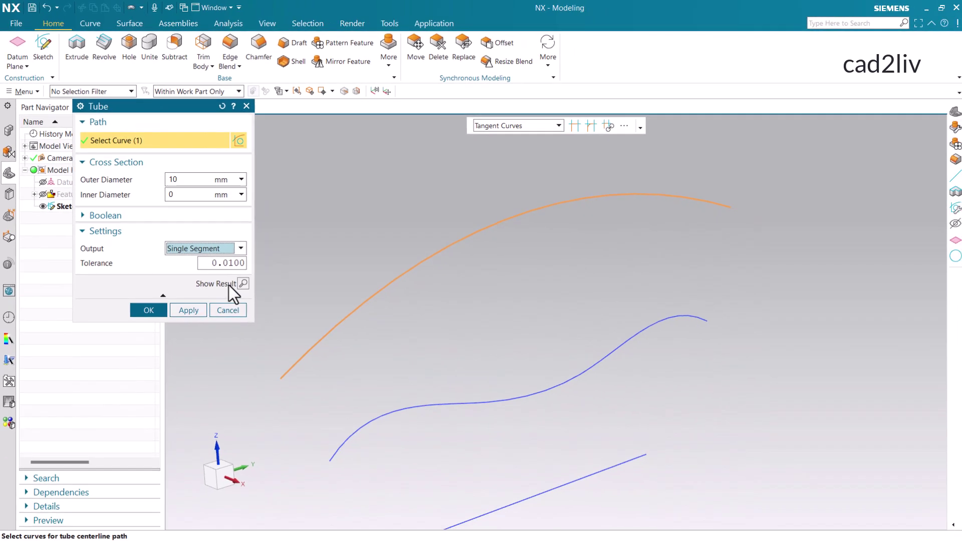
left_click(242, 282)
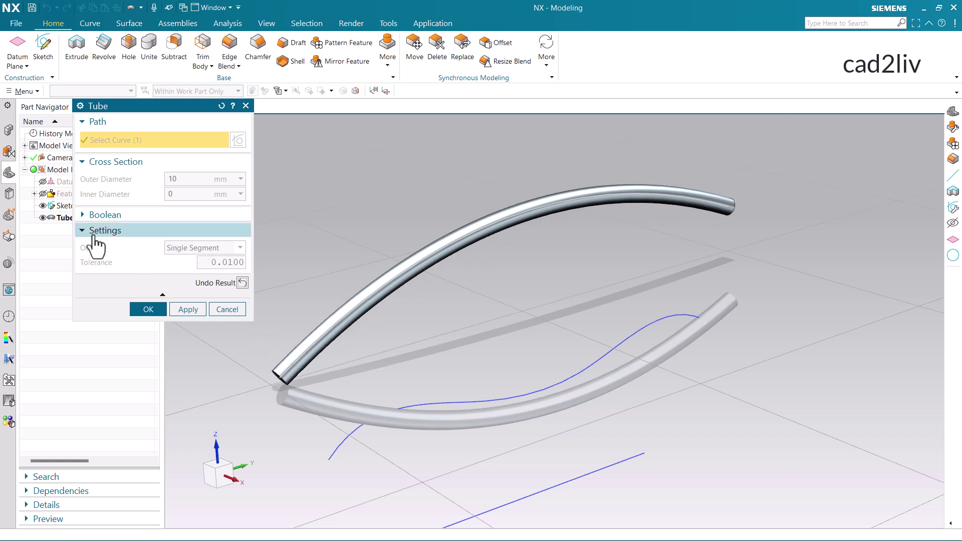
Give the tube a 4 mm inner diameter and preview the hollow result.
left_click(243, 283)
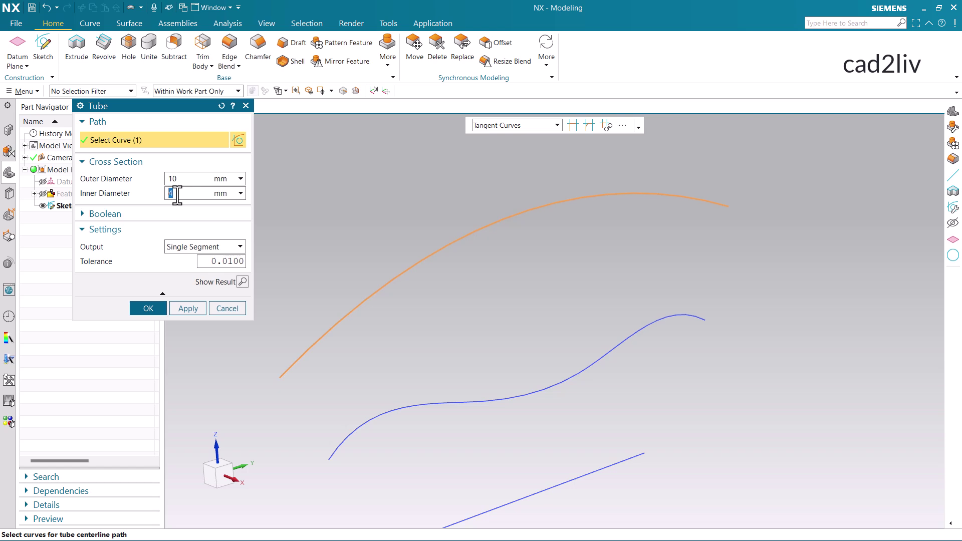
left_click(242, 282)
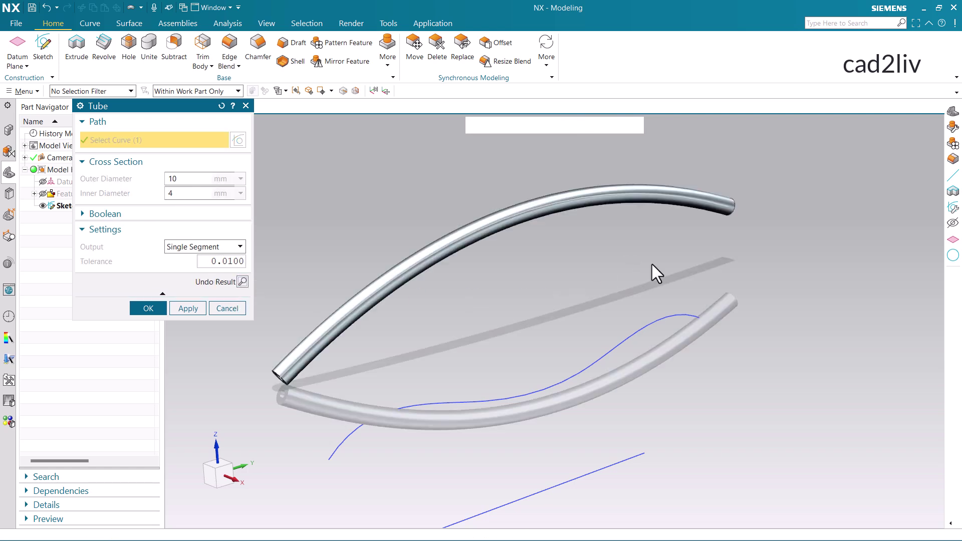
scroll(652, 264, "down", 3)
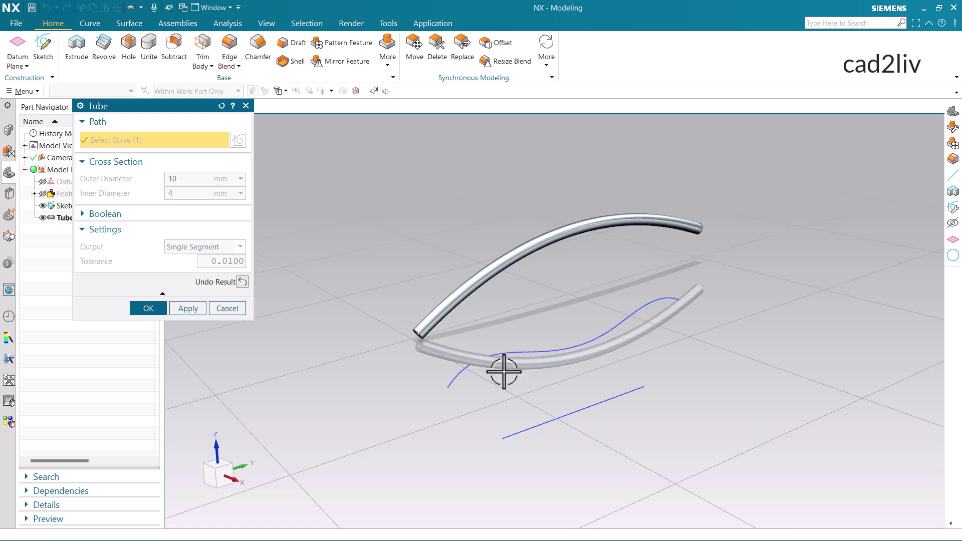
scroll(498, 339, "up", 3)
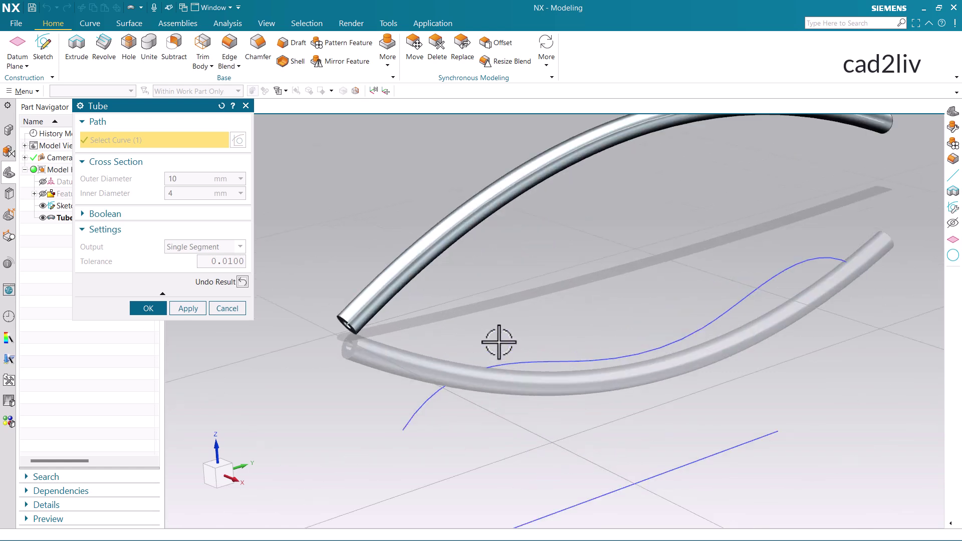
scroll(362, 337, "down", 4)
scroll(492, 221, "up", 2)
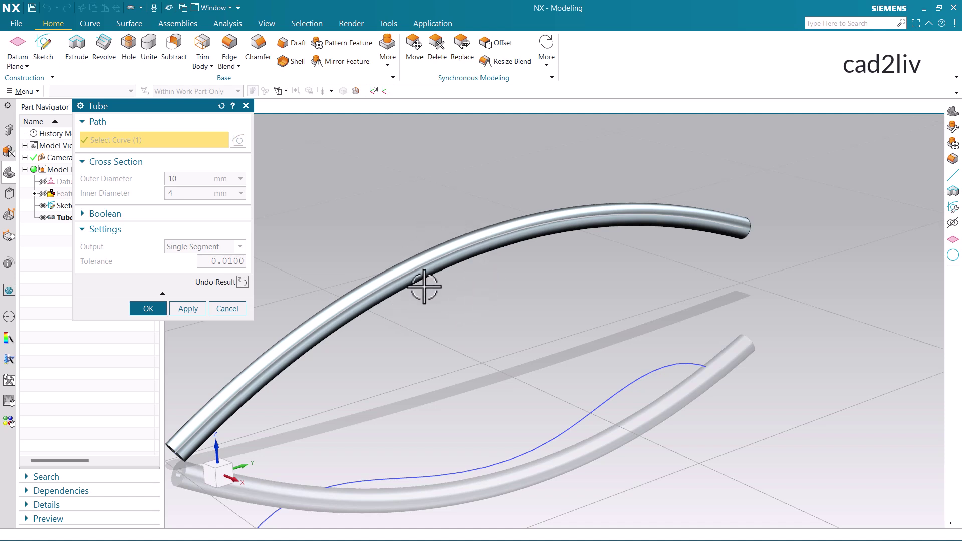
scroll(497, 352, "down", 3)
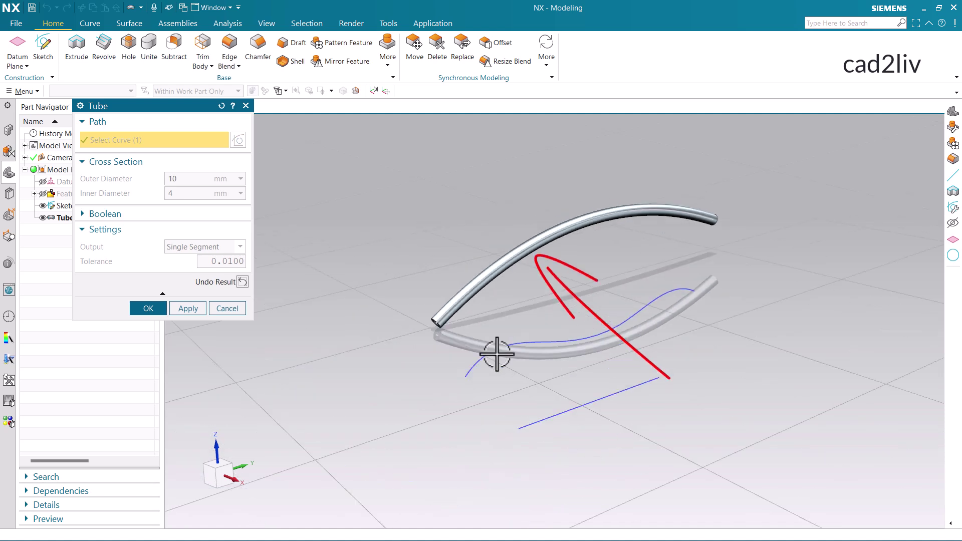
scroll(423, 337, "up", 3)
scroll(496, 284, "up", 3)
scroll(446, 322, "up", 5)
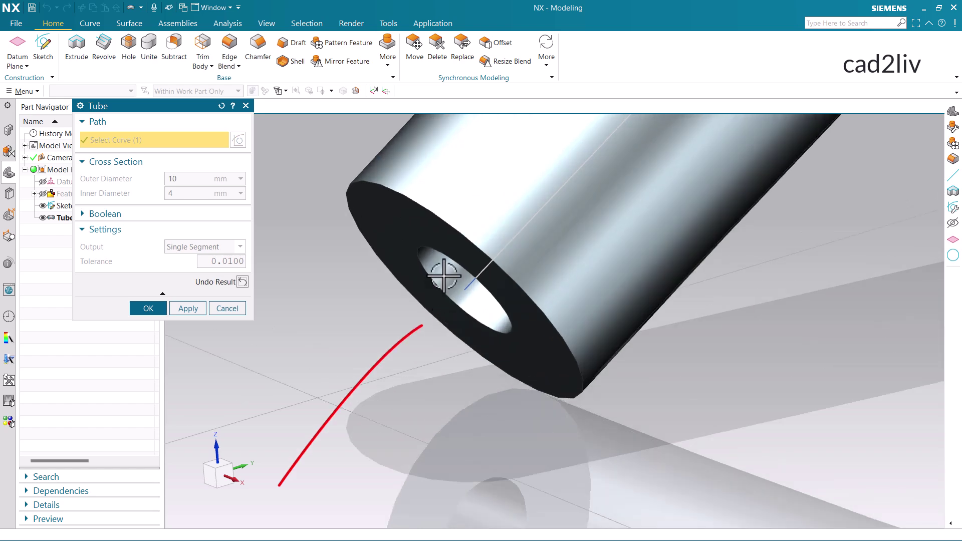
scroll(447, 282, "up", 2)
Orbit the view to look into the hollow tube's open end.
mouse_move(447, 282)
middle_mouse_down()
mouse_move(449, 327)
mouse_move(471, 311)
mouse_move(485, 232)
mouse_move(495, 236)
mouse_move(459, 242)
mouse_move(456, 258)
middle_mouse_up()
scroll(389, 382, "down", 6)
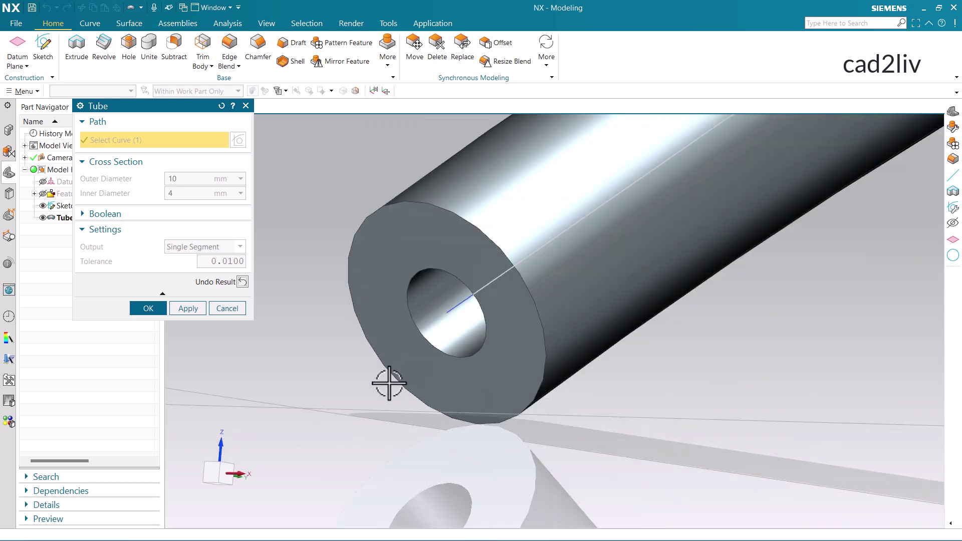
scroll(509, 320, "up", 4)
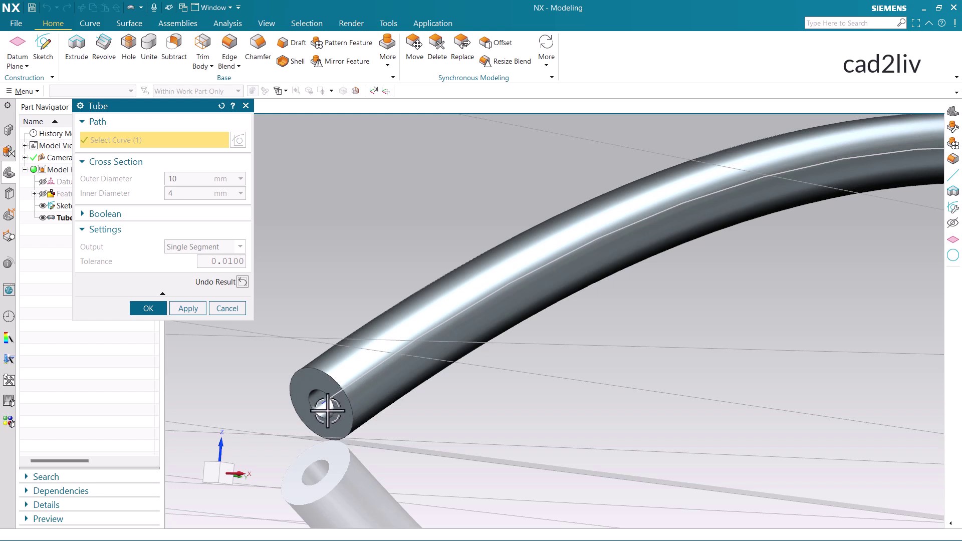
Confirm the hollow tube as Tube (27) and return to an overall view.
left_click(148, 308)
scroll(338, 297, "down", 3)
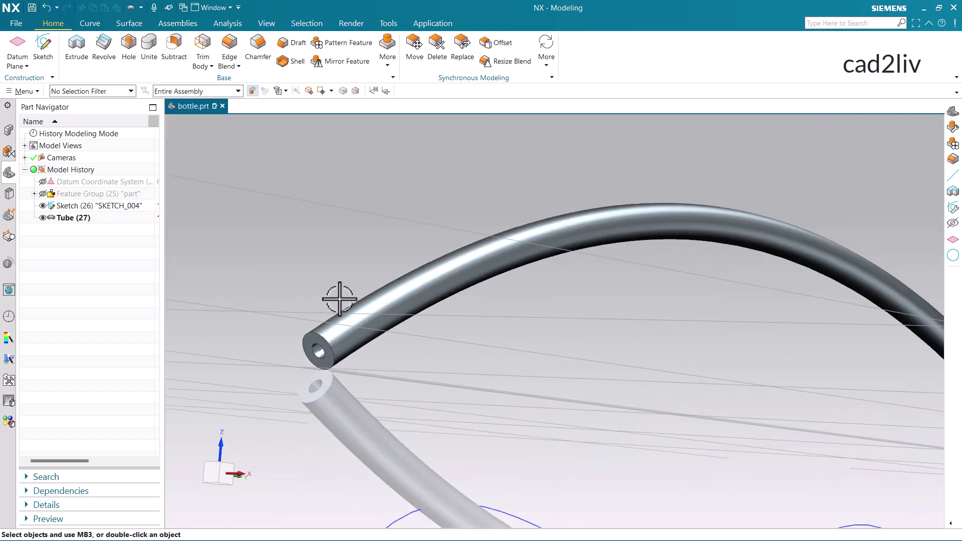
scroll(339, 299, "down", 2)
mouse_move(427, 339)
middle_mouse_down()
mouse_move(449, 365)
mouse_move(423, 350)
middle_mouse_up()
scroll(425, 323, "down", 3)
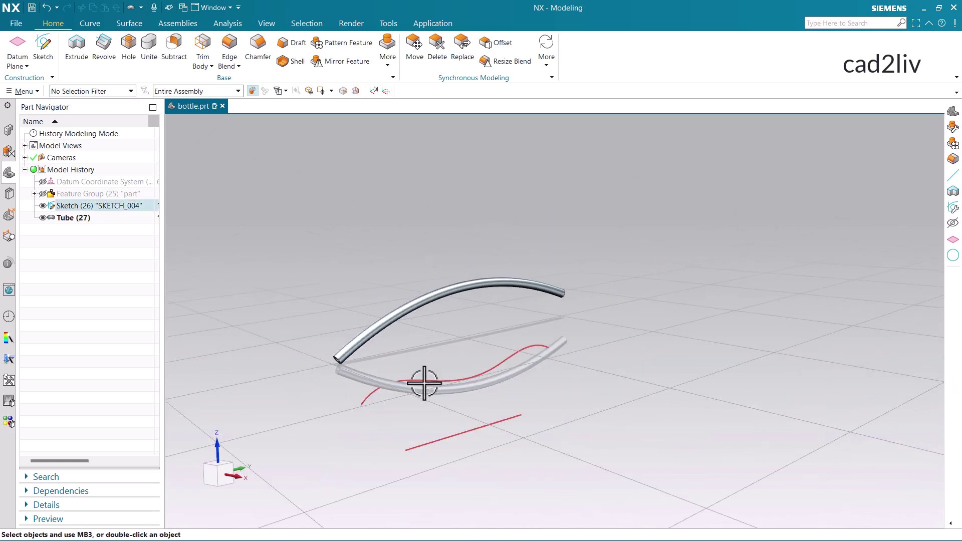
Render the view Shaded with Edges and show the recent-commands list.
right_click(750, 281)
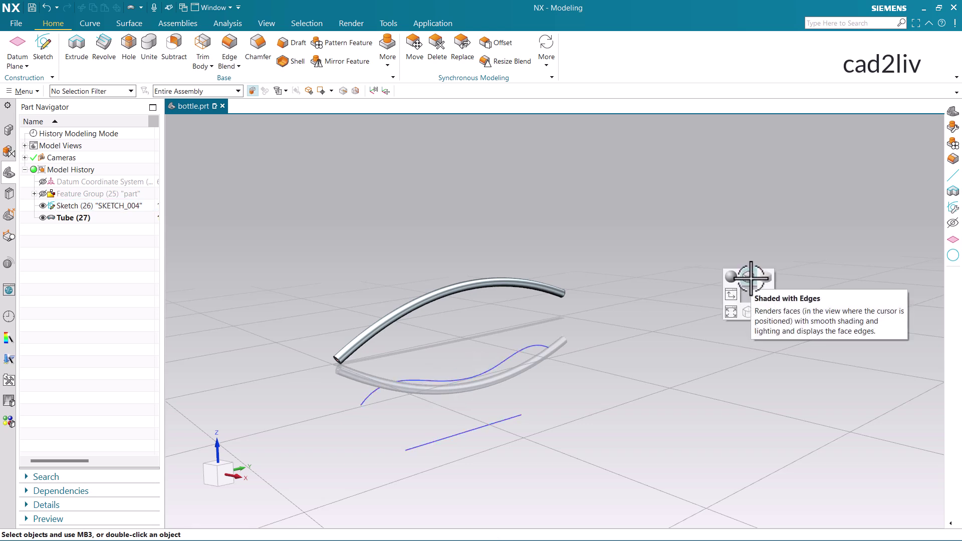
left_click(751, 277)
scroll(741, 270, "down", 3)
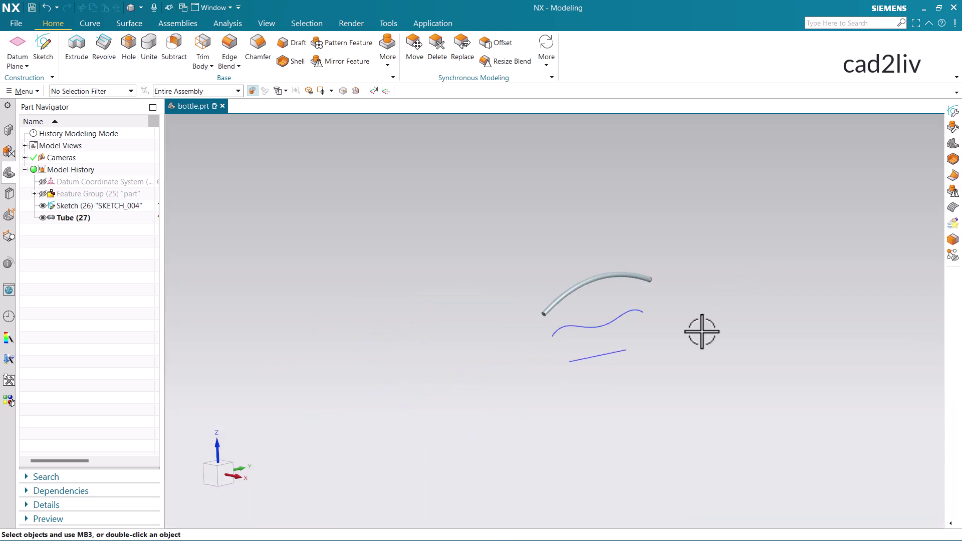
scroll(651, 370, "up", 4)
scroll(479, 256, "up", 3)
scroll(440, 351, "down", 2)
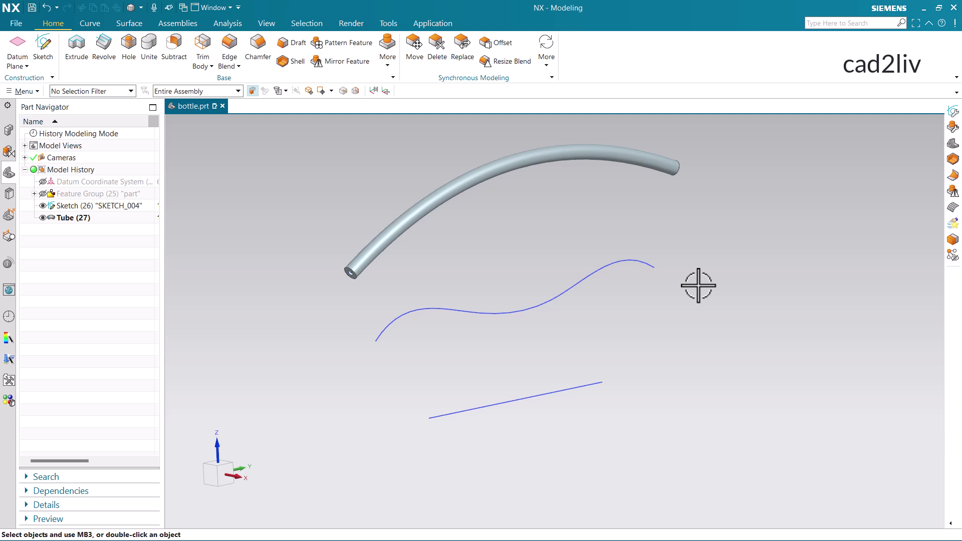
left_click(142, 7)
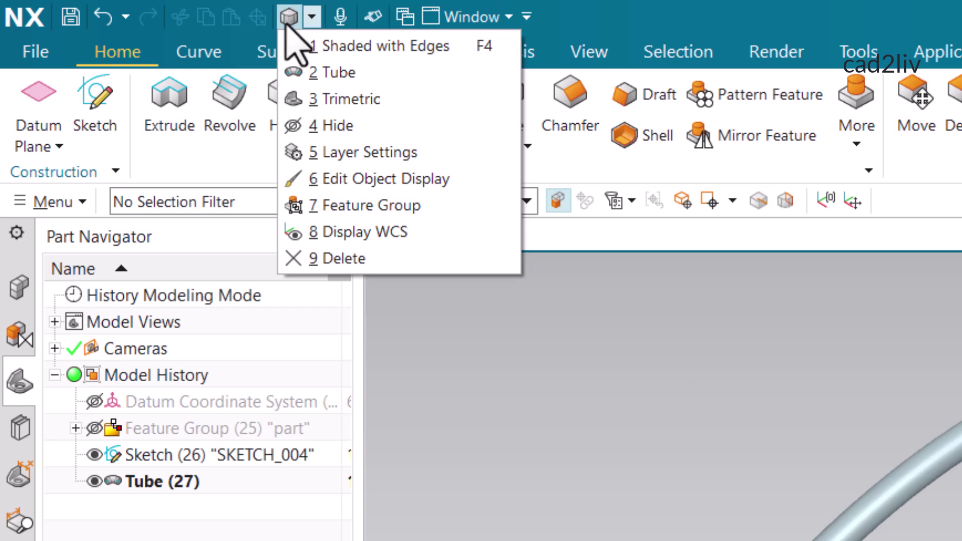
Start a second tube using the wavy spline as its path and preview it.
left_click(325, 76)
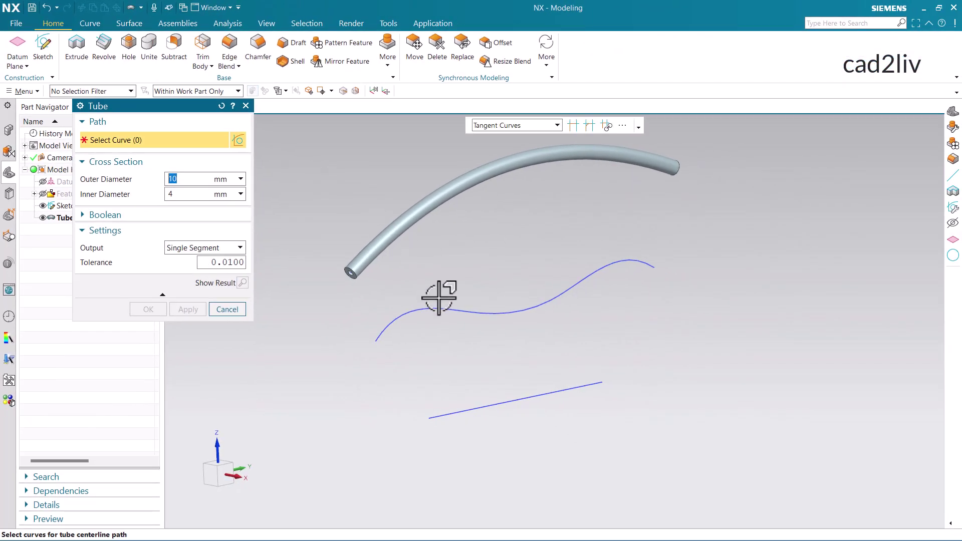
left_click(438, 300)
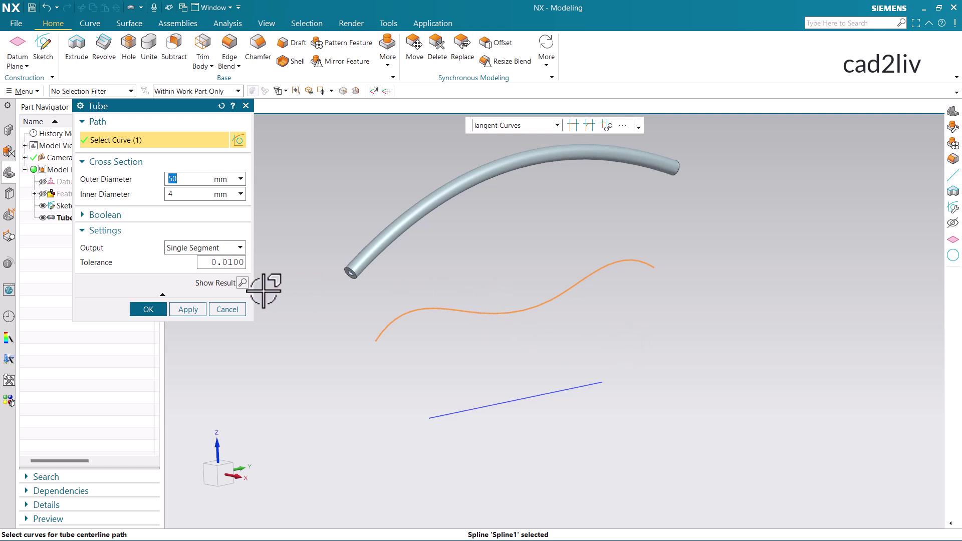
left_click(246, 284)
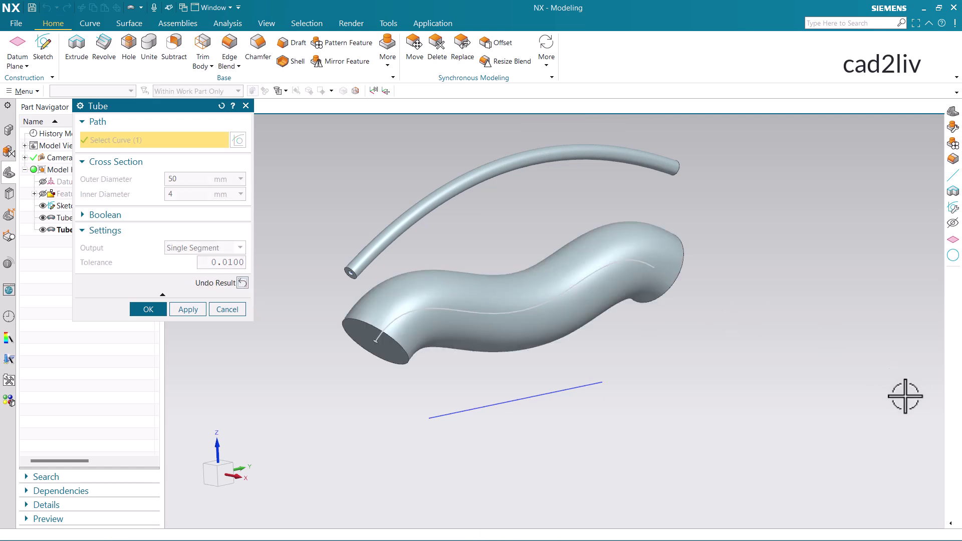
scroll(464, 294, "down", 1)
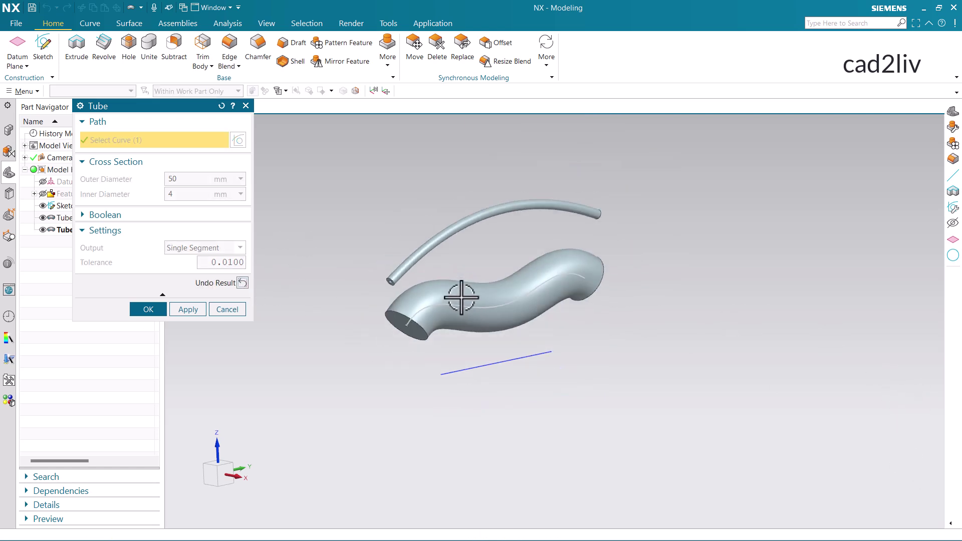
scroll(460, 296, "up", 3)
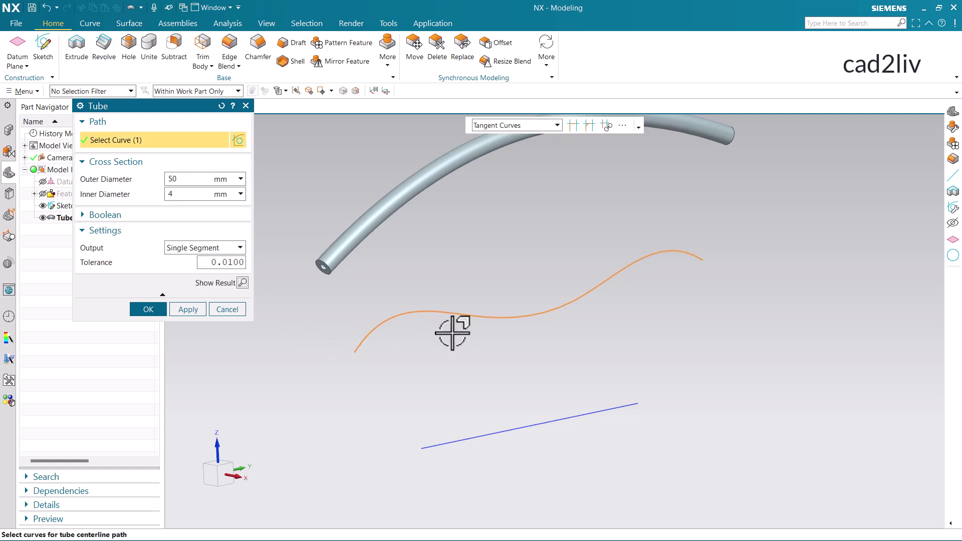
Preview the 200 mm tube with 0 inner diameter, then discard the preview.
left_click(170, 194)
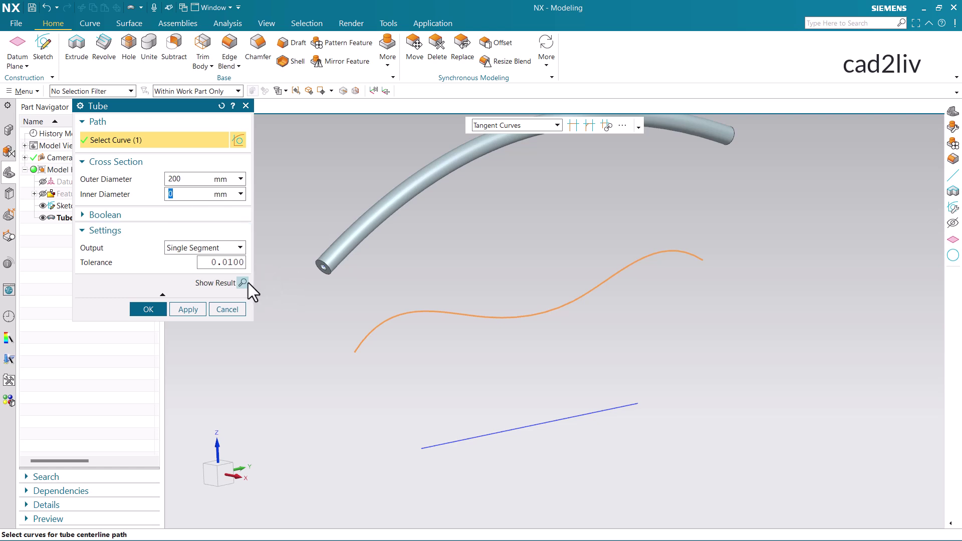
left_click(246, 282)
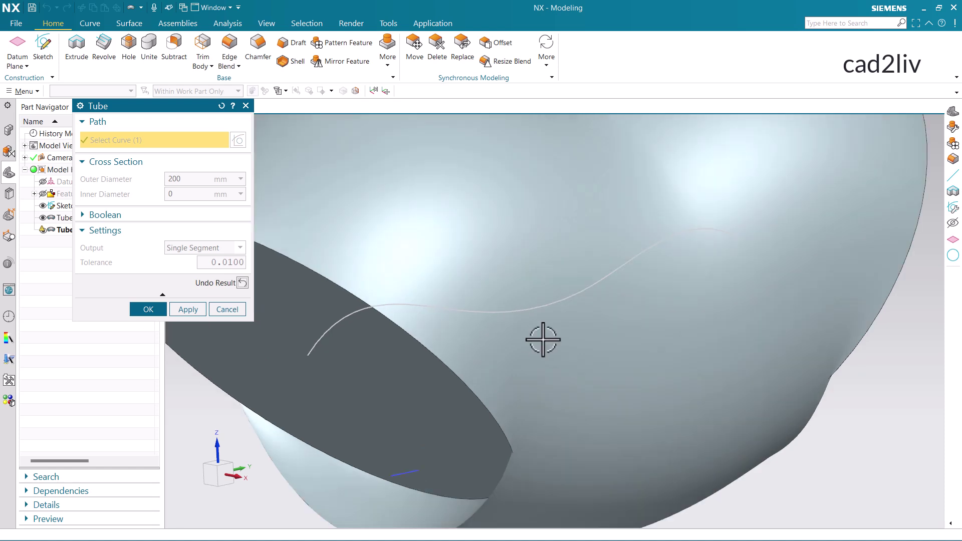
scroll(543, 339, "down", 5)
mouse_move(544, 339)
middle_mouse_down()
mouse_move(511, 335)
mouse_move(481, 310)
mouse_move(507, 333)
mouse_move(549, 323)
mouse_move(559, 335)
mouse_move(547, 369)
mouse_move(543, 339)
middle_mouse_up()
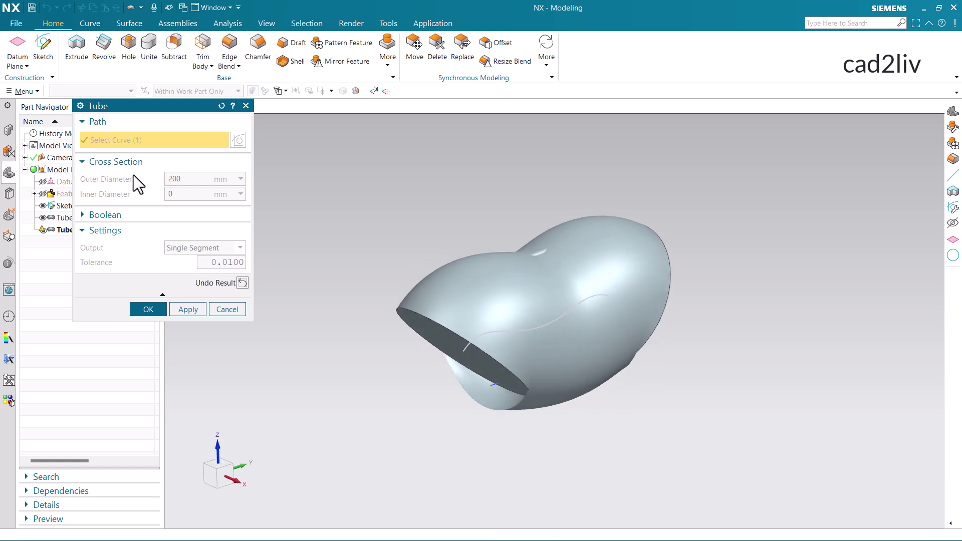
left_click(243, 283)
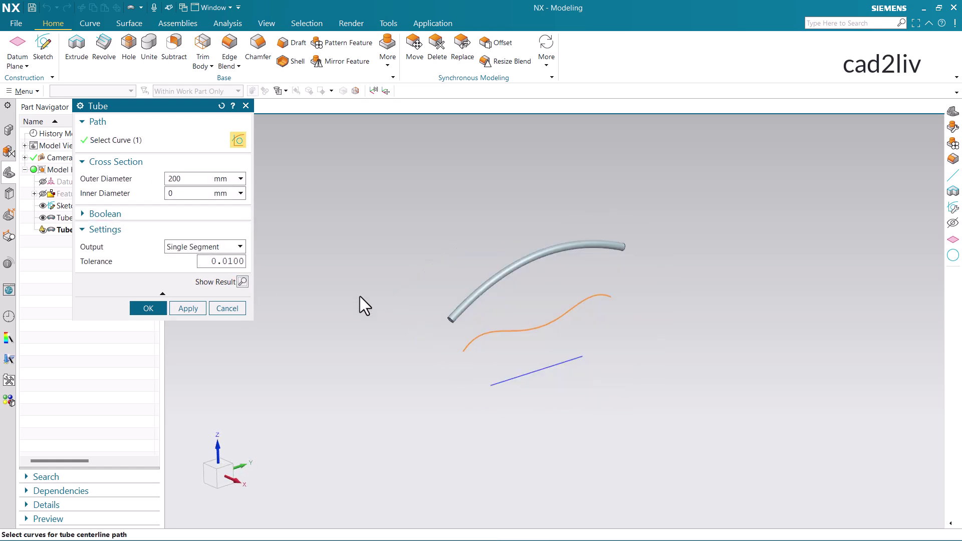
scroll(628, 279, "up", 2)
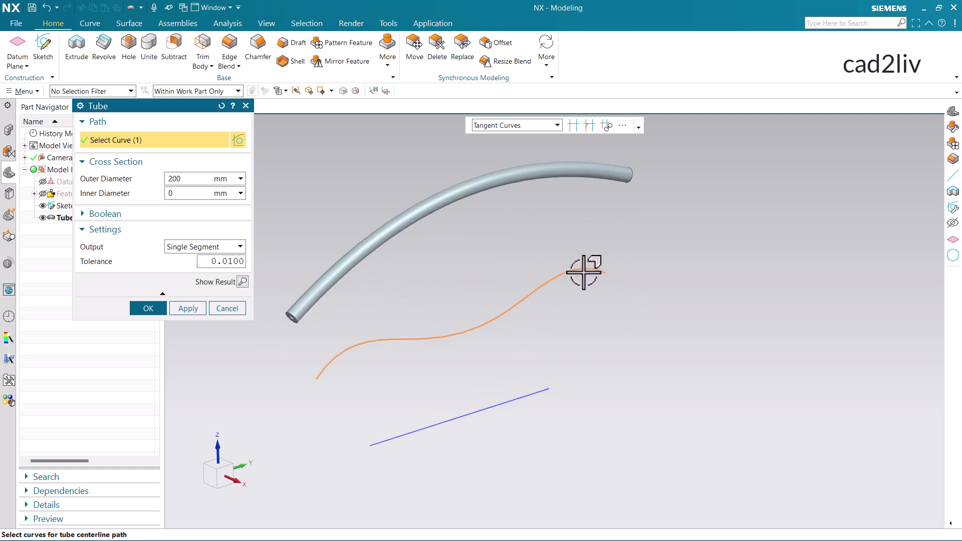
Change the tube to 20 mm outer and 15 mm inner diameter and preview it.
double_click(187, 177)
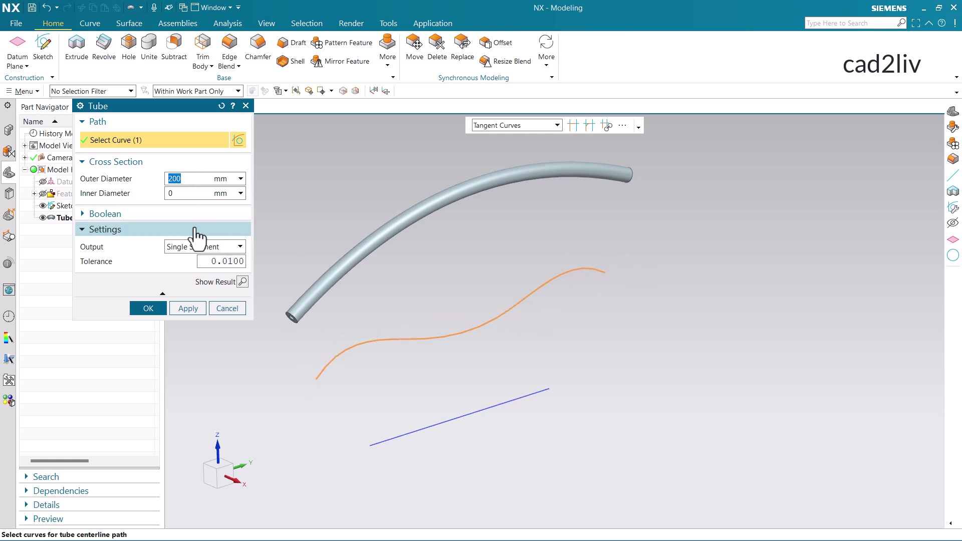
left_click(190, 195)
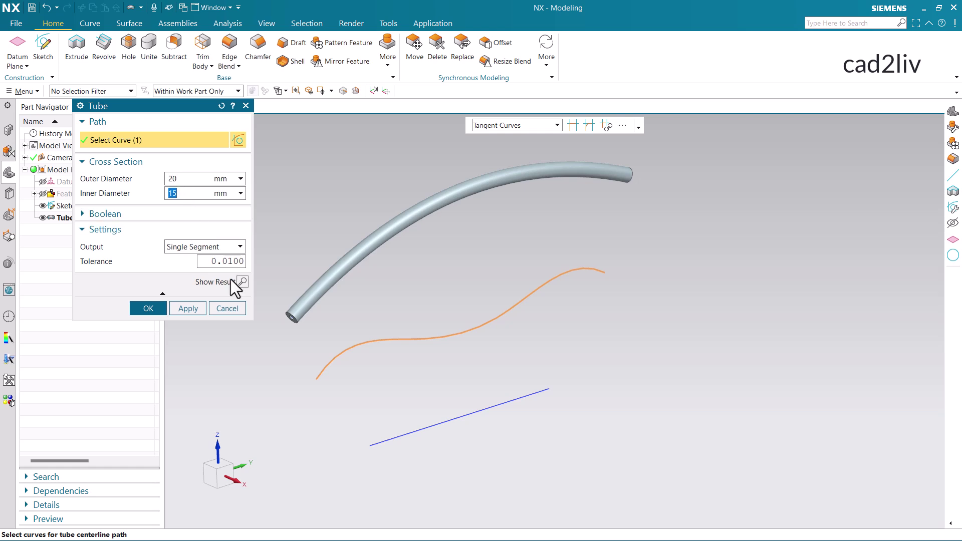
left_click(243, 281)
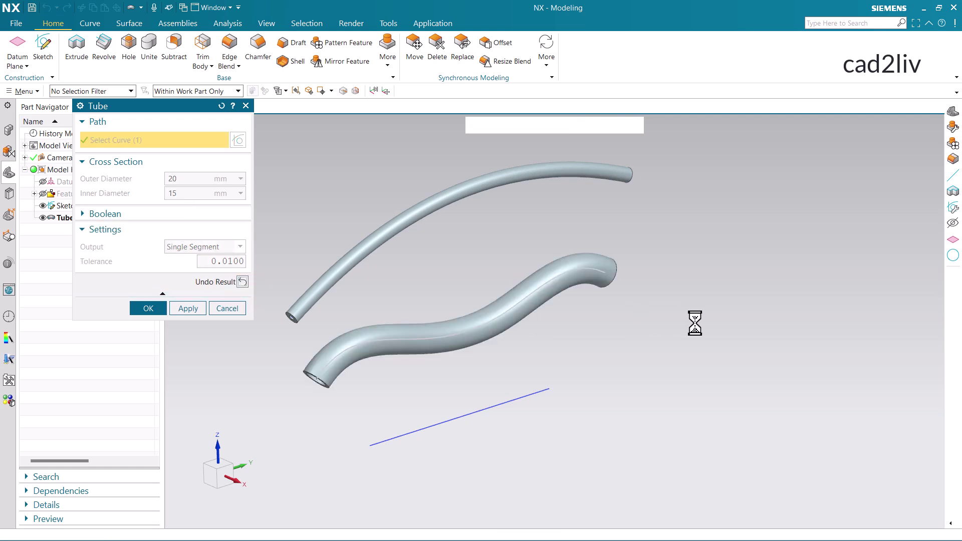
scroll(694, 323, "up", 2)
scroll(393, 402, "down", 3)
scroll(395, 374, "up", 5)
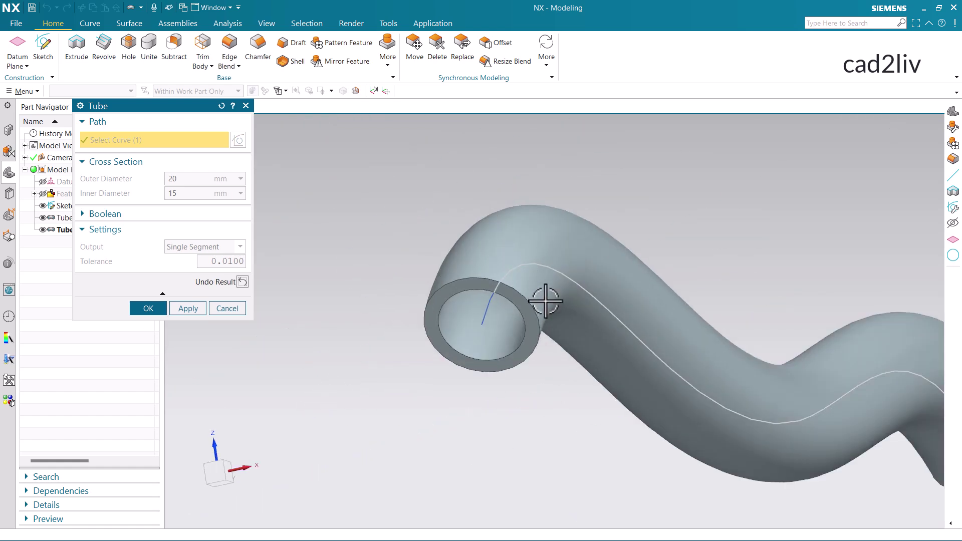
Inspect the new tube's end and confirm it as Tube (28).
middle_click_drag(545, 301, 417, 354)
scroll(417, 355, "down", 5)
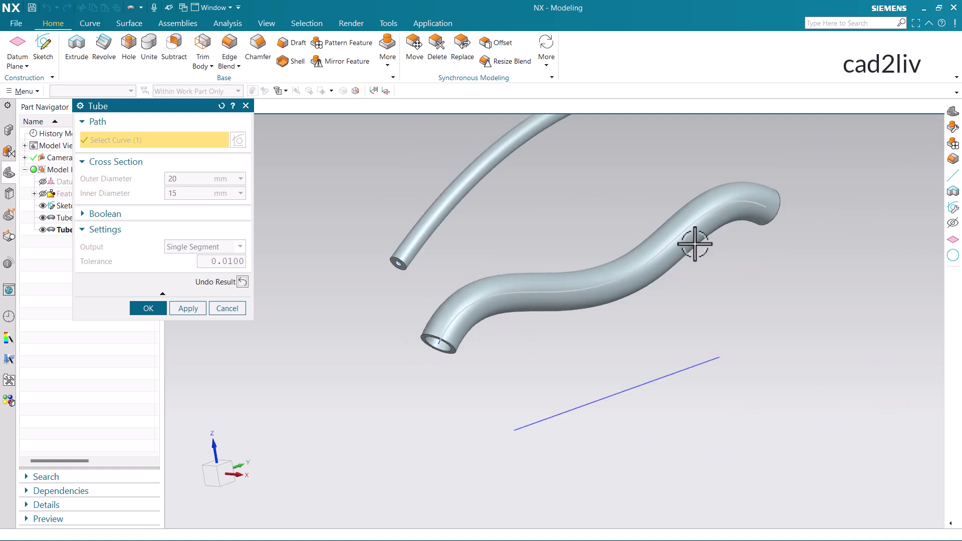
scroll(483, 345, "up", 2)
scroll(483, 346, "down", 2)
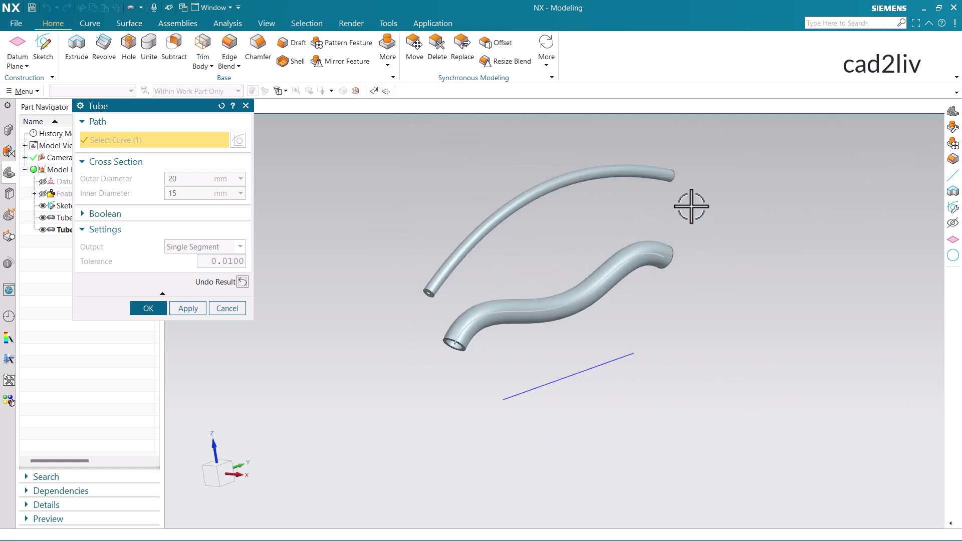
scroll(692, 204, "up", 2)
left_click(152, 308)
scroll(387, 378, "up", 3)
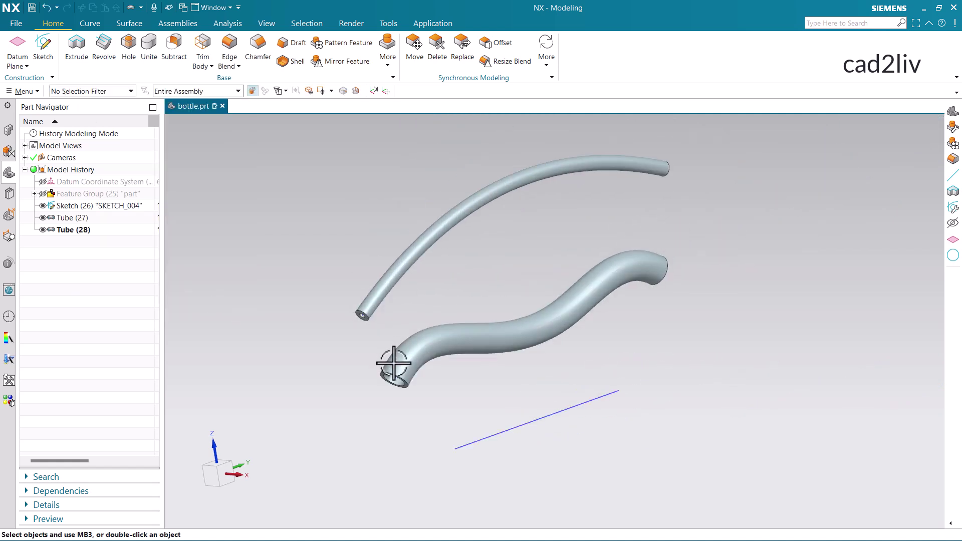
scroll(393, 355, "down", 4)
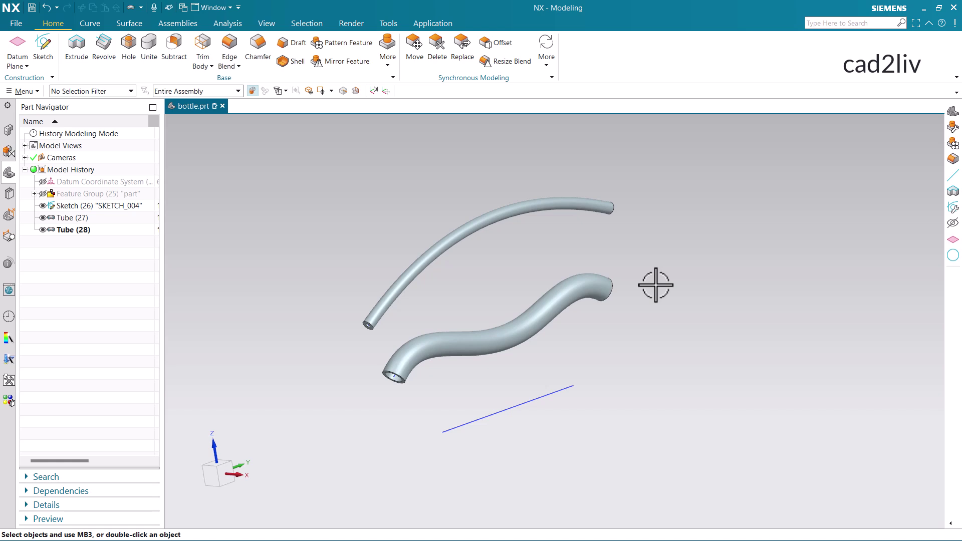
Hide SKETCH_004 and both tubes, and show the bottle's Feature Group (25).
left_click(62, 210)
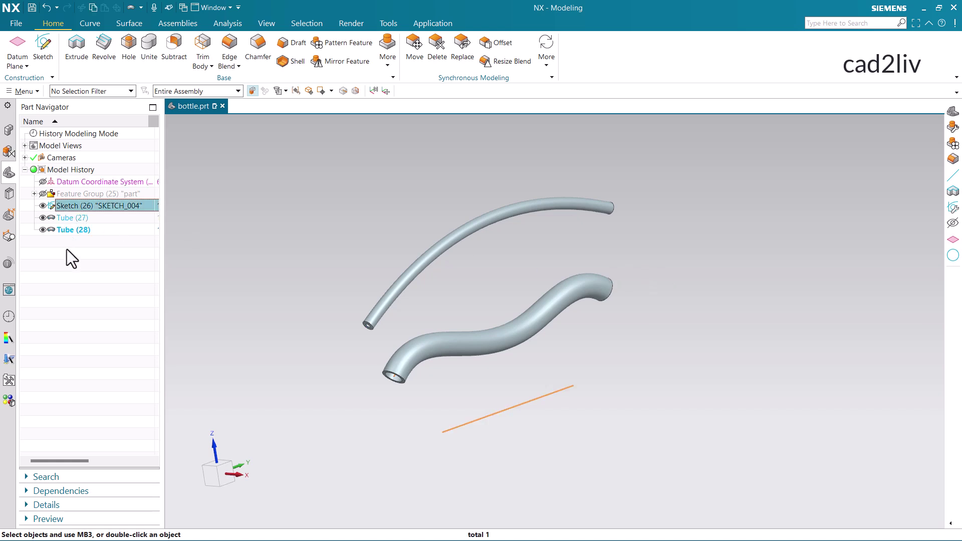
left_click(69, 229, "shift")
left_click(42, 229)
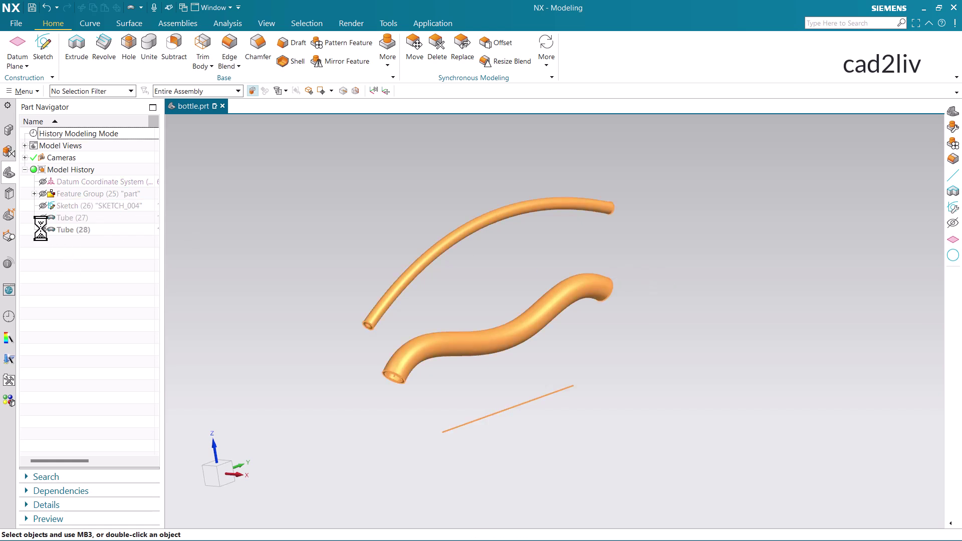
left_click(44, 194)
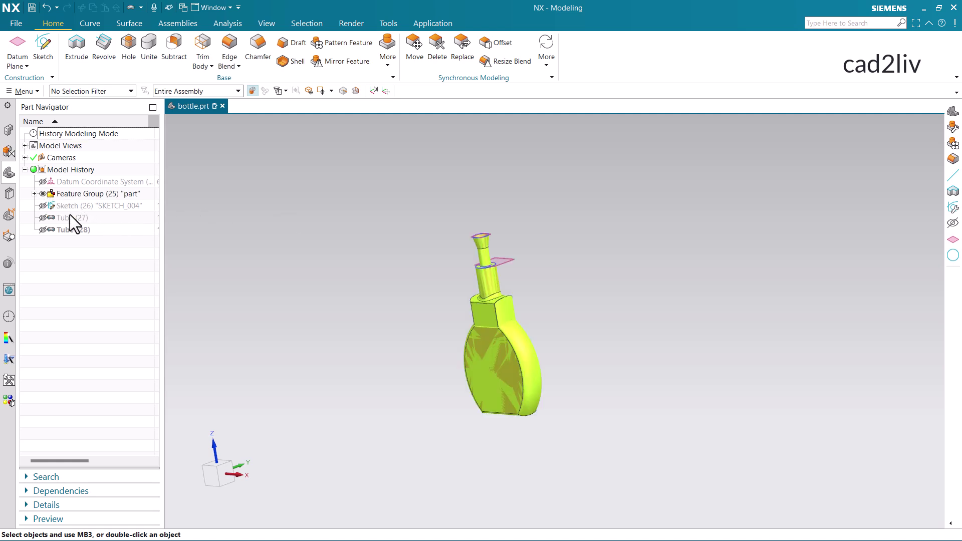
middle_click_drag(366, 289, 576, 335)
Hide all sketches, datums and sheet bodies through Show and Hide (Ctrl+W).
key("ctrl+w")
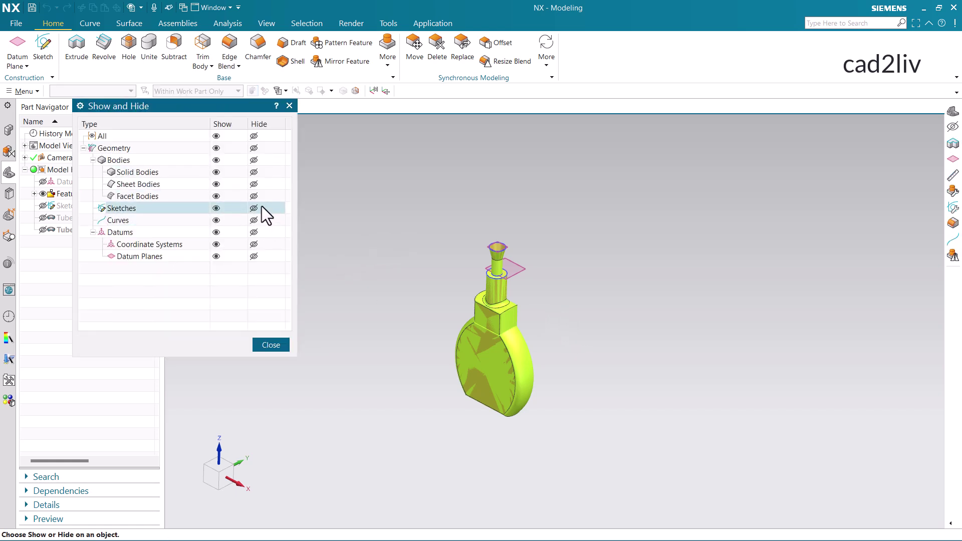
left_click(255, 213)
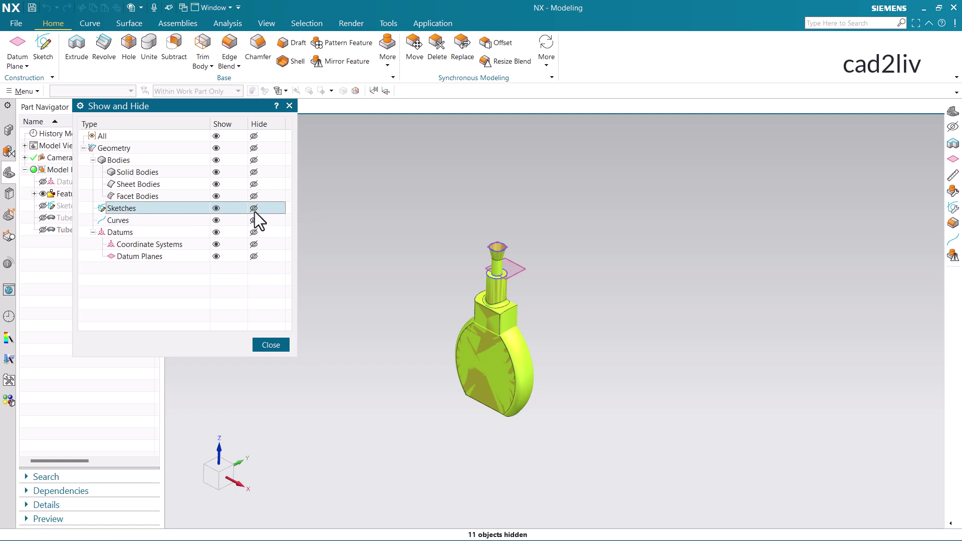
left_click(256, 231)
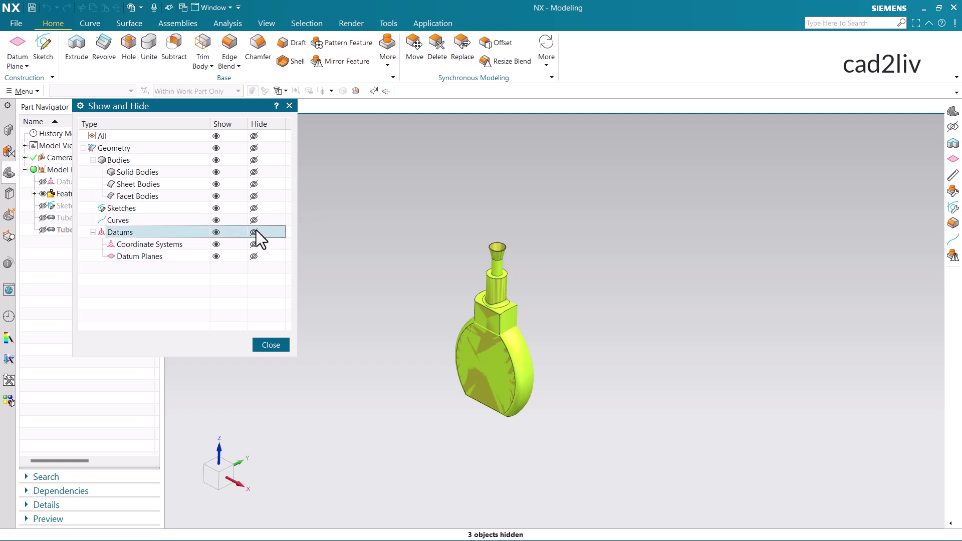
left_click(254, 185)
left_click(280, 345)
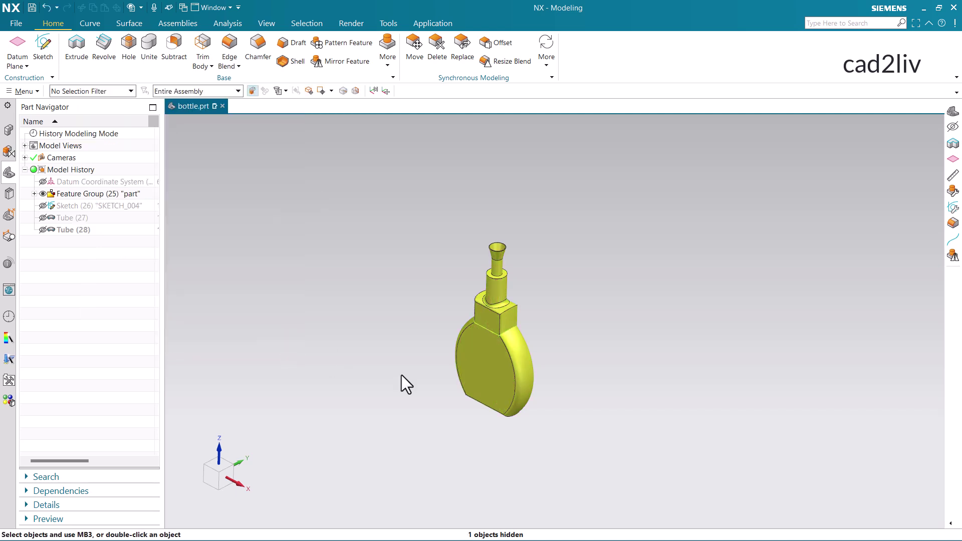
Hide the composite curve on the bottle and show the recent-commands list.
scroll(524, 346, "down", 3)
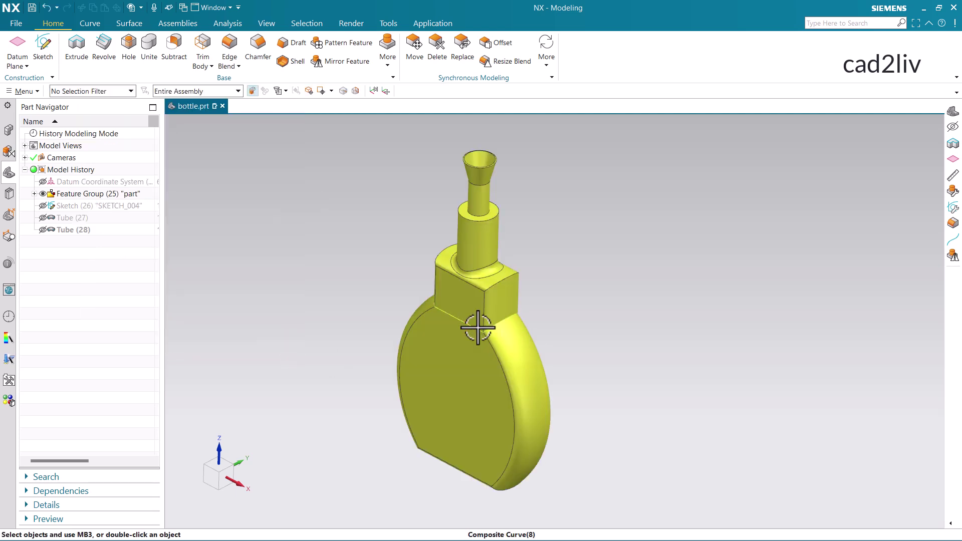
left_click(477, 326)
left_click(524, 304)
scroll(365, 333, "up", 3)
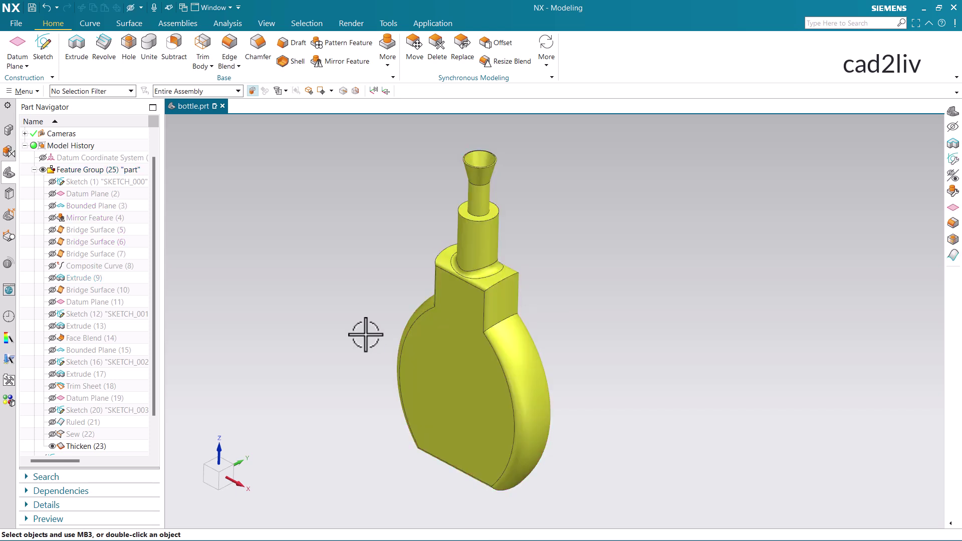
mouse_move(516, 340)
middle_mouse_down()
mouse_move(511, 322)
mouse_move(526, 340)
mouse_move(530, 329)
mouse_move(514, 328)
middle_mouse_up()
scroll(496, 195, "up", 2)
scroll(496, 195, "down", 3)
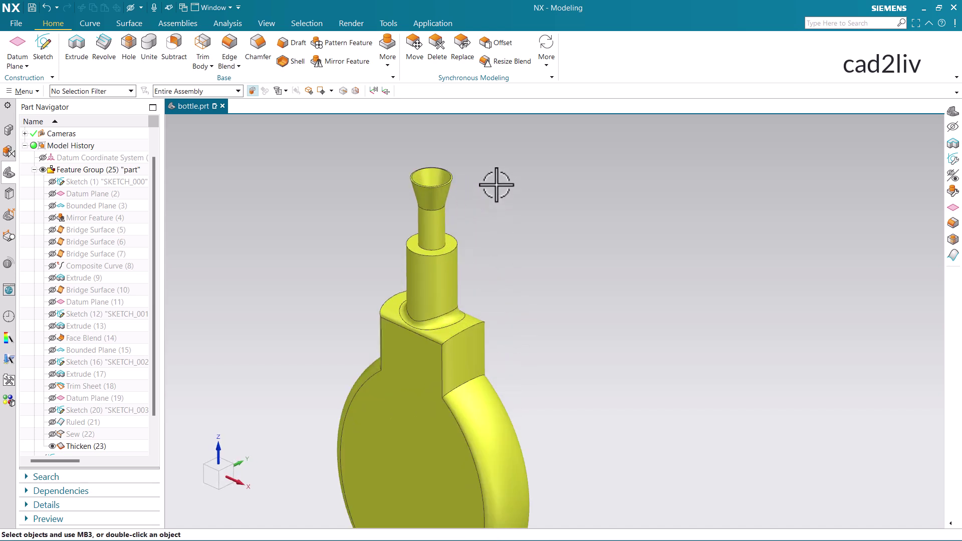
left_click(140, 8)
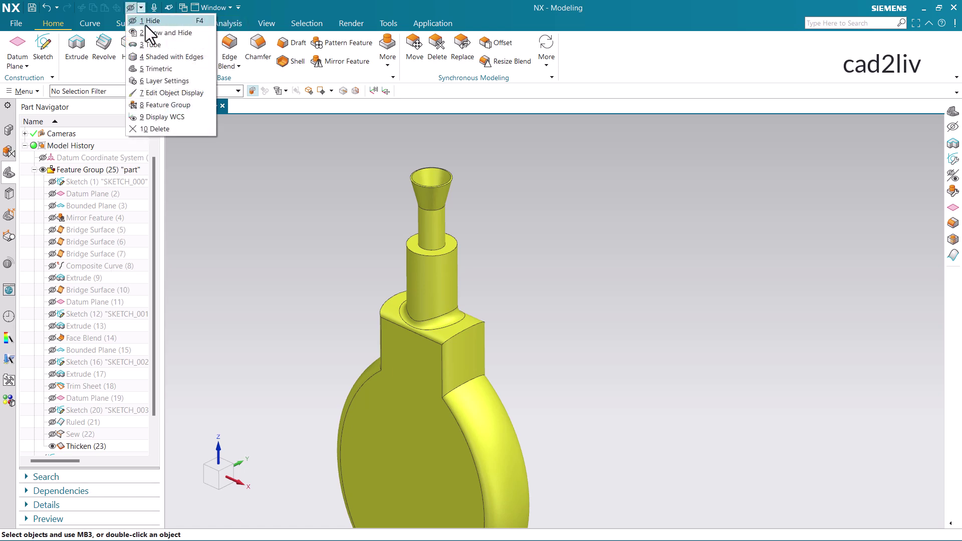
Set up a tube with no Boolean, 2 mm outer and 0 mm inner diameter, along the funnel rim edge.
left_click(173, 45)
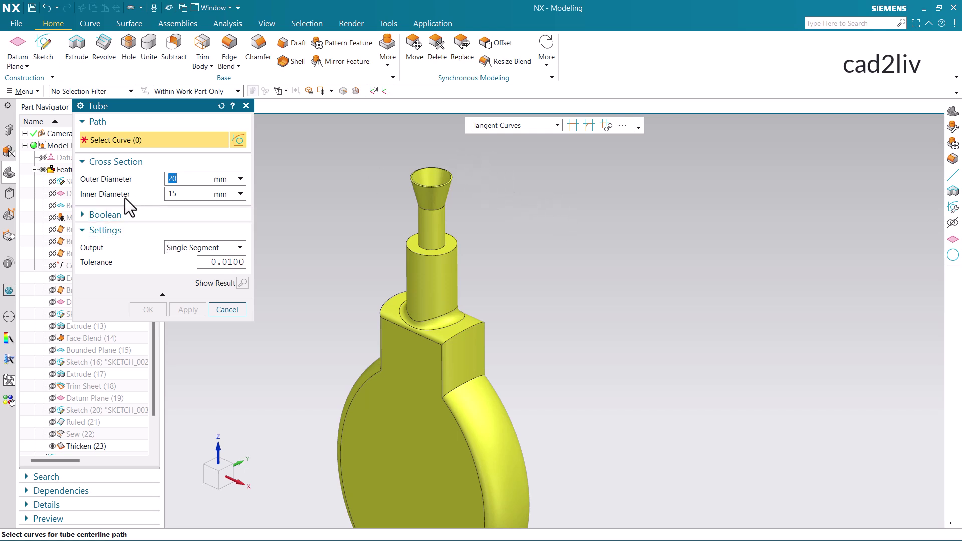
left_click(120, 216)
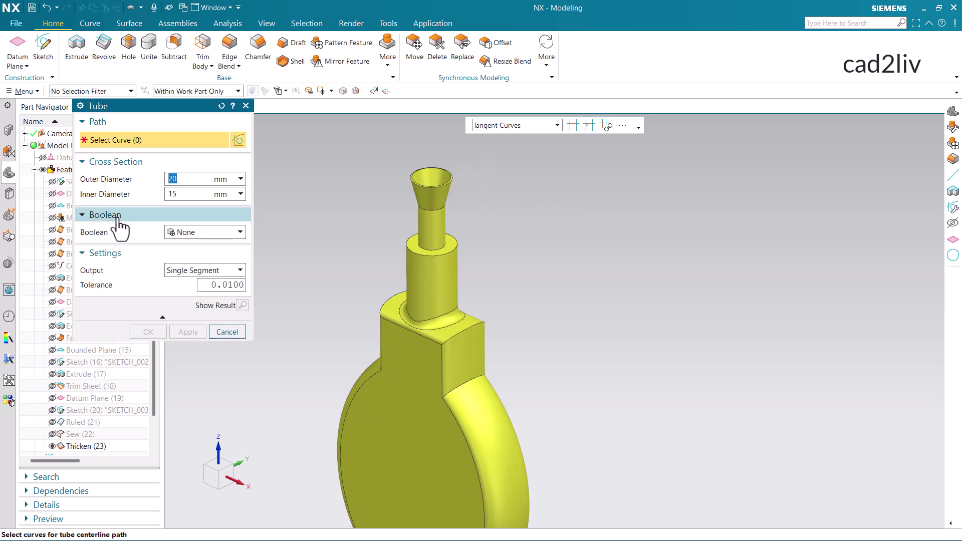
left_click(202, 231)
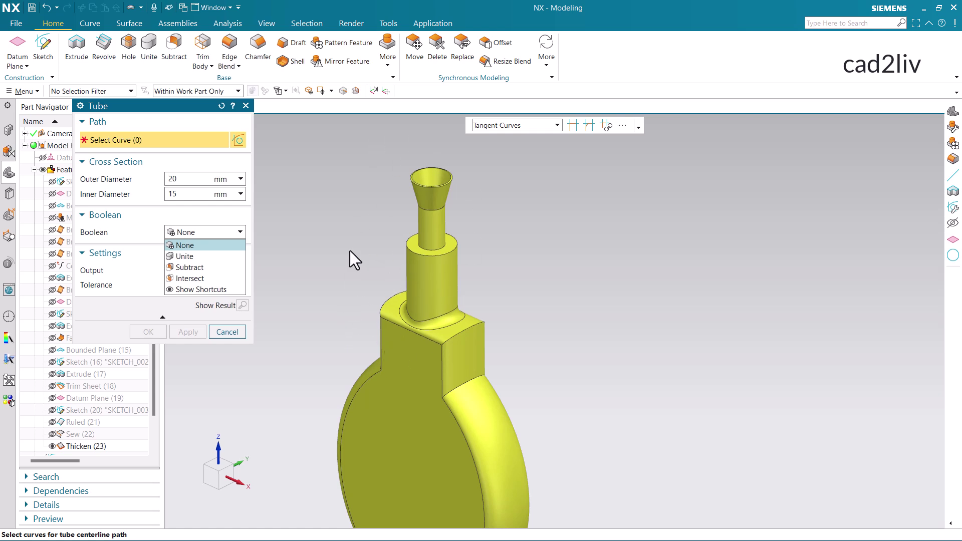
left_click(177, 182)
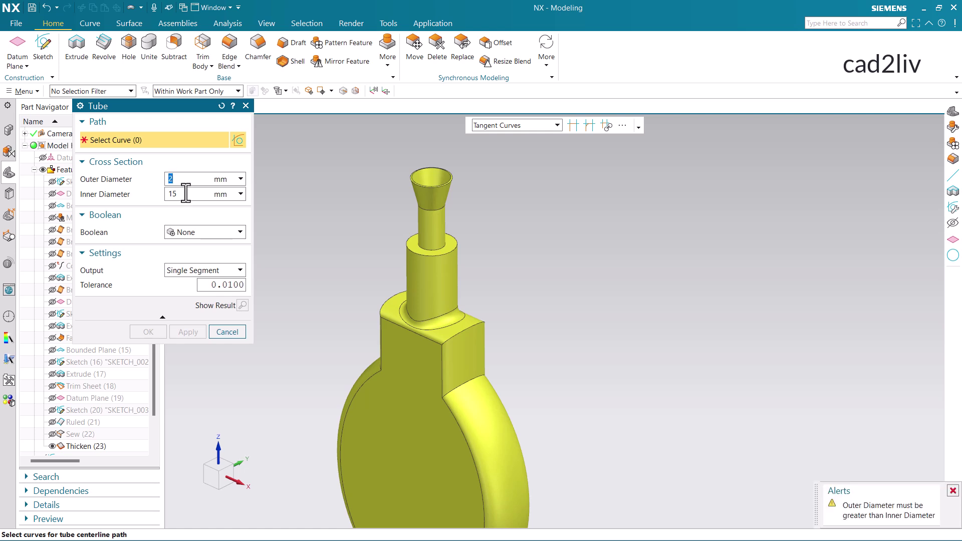
type("20")
key("Tab")
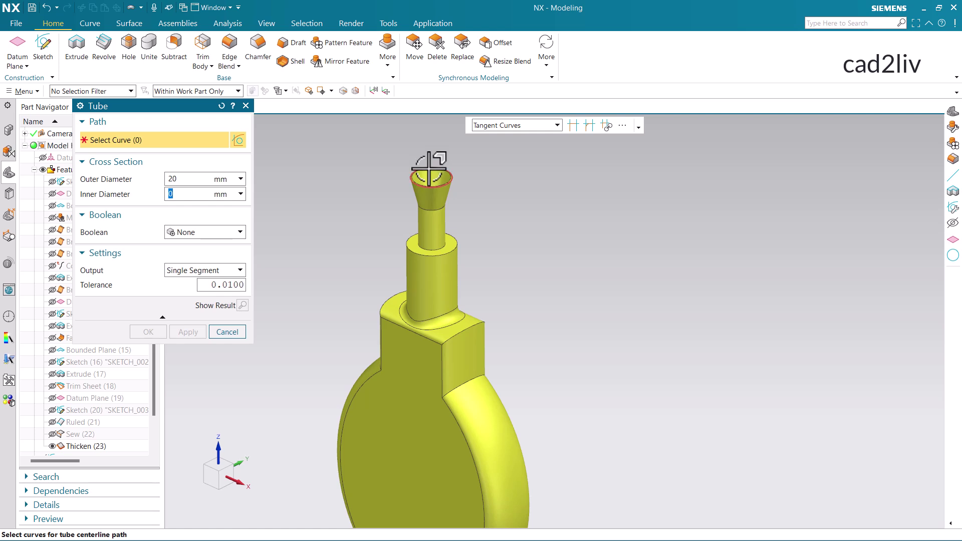
scroll(425, 176, "up", 3)
scroll(425, 176, "up", 2)
left_click(382, 167)
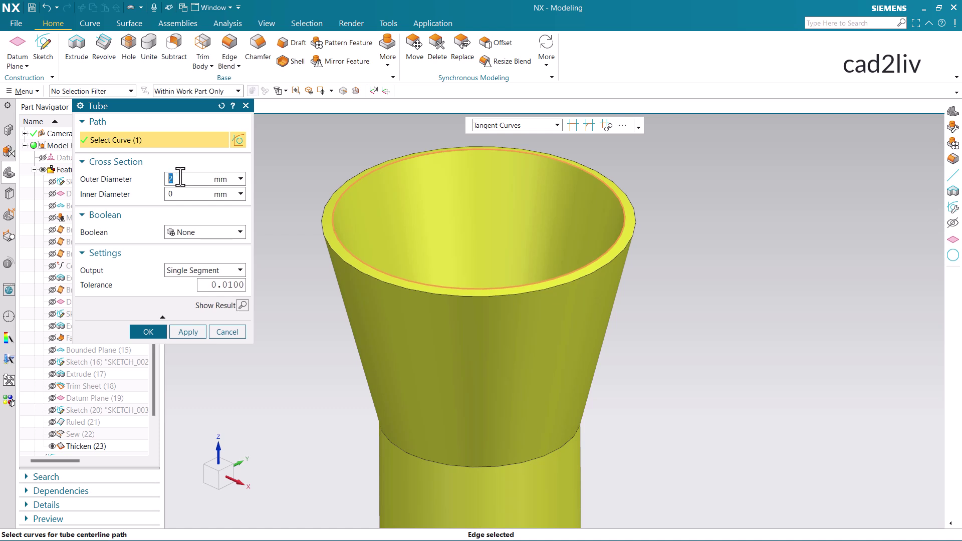
Preview the 2 mm tube along the funnel rim and inspect it from several angles.
left_click(242, 306)
scroll(400, 271, "up", 2)
scroll(401, 271, "down", 5)
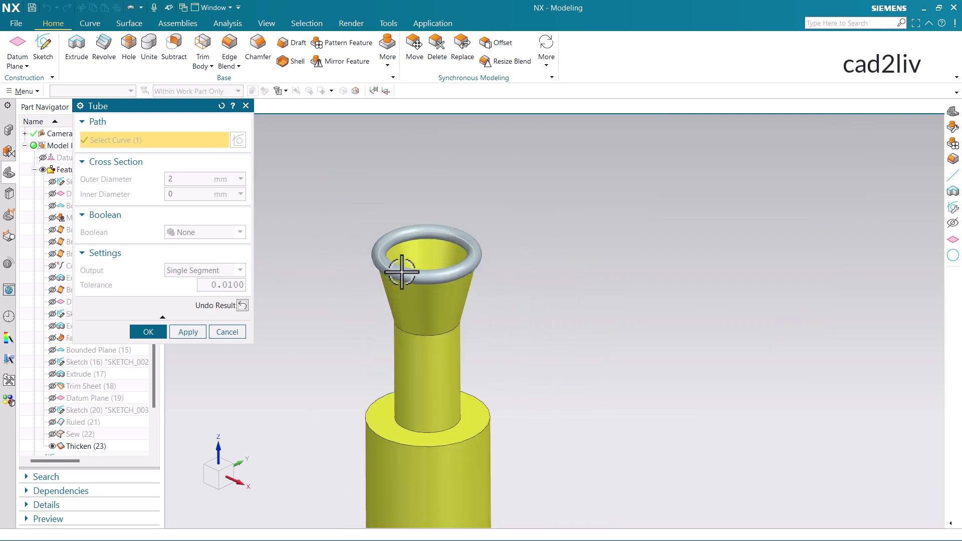
scroll(402, 272, "down", 4)
scroll(397, 376, "up", 4)
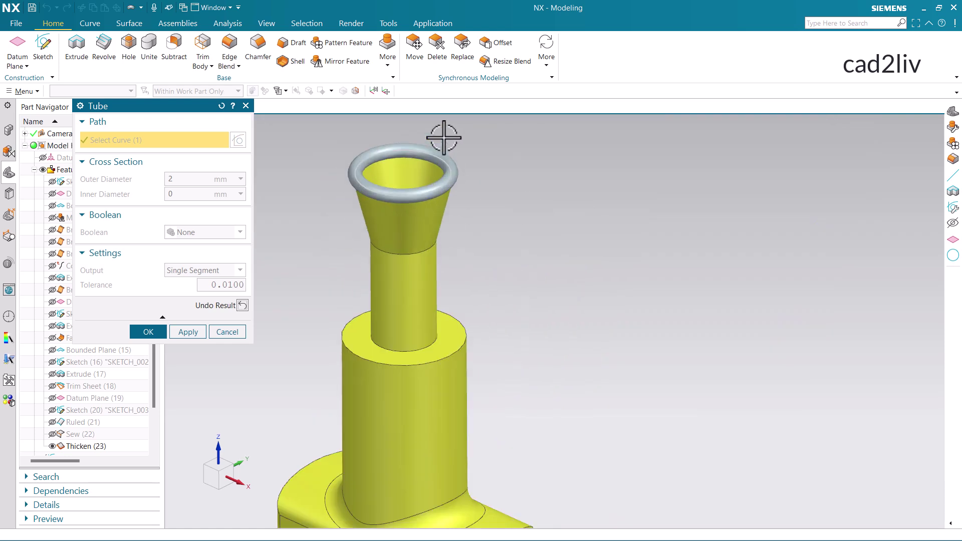
scroll(443, 138, "up", 2)
scroll(440, 142, "down", 3)
mouse_move(410, 272)
middle_mouse_down()
mouse_move(408, 206)
mouse_move(415, 272)
middle_mouse_up()
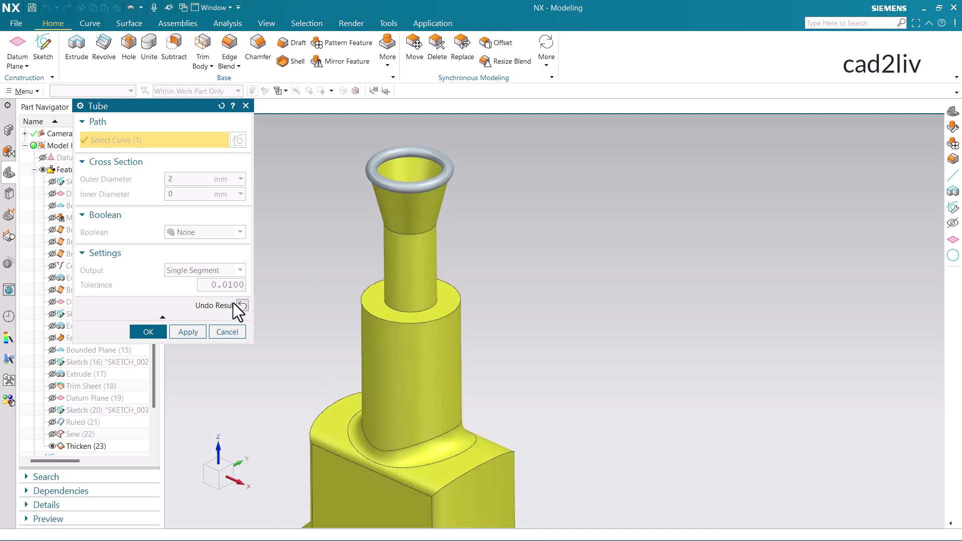
Set the tube's Boolean to Unite with the bottle body and preview the merged rim.
left_click(236, 305)
left_click(211, 236)
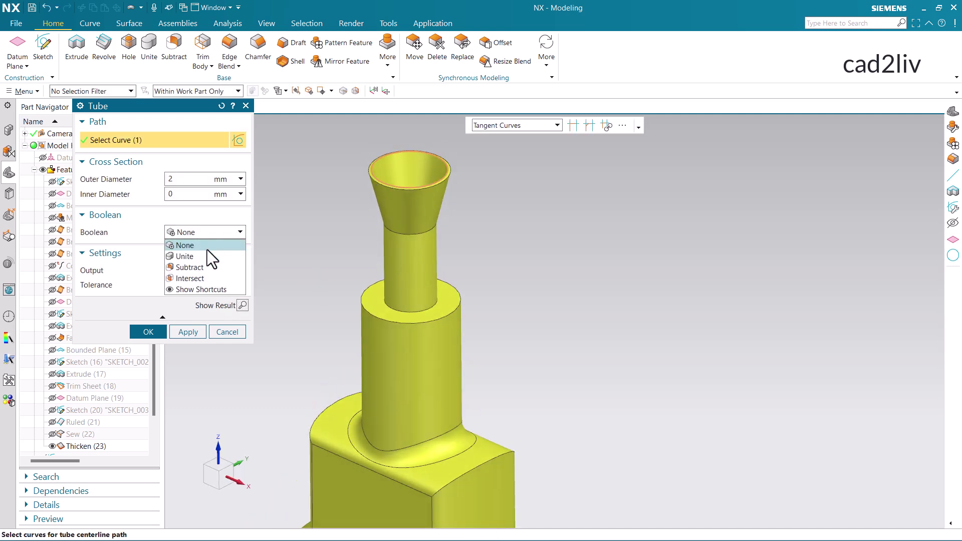
left_click(206, 257)
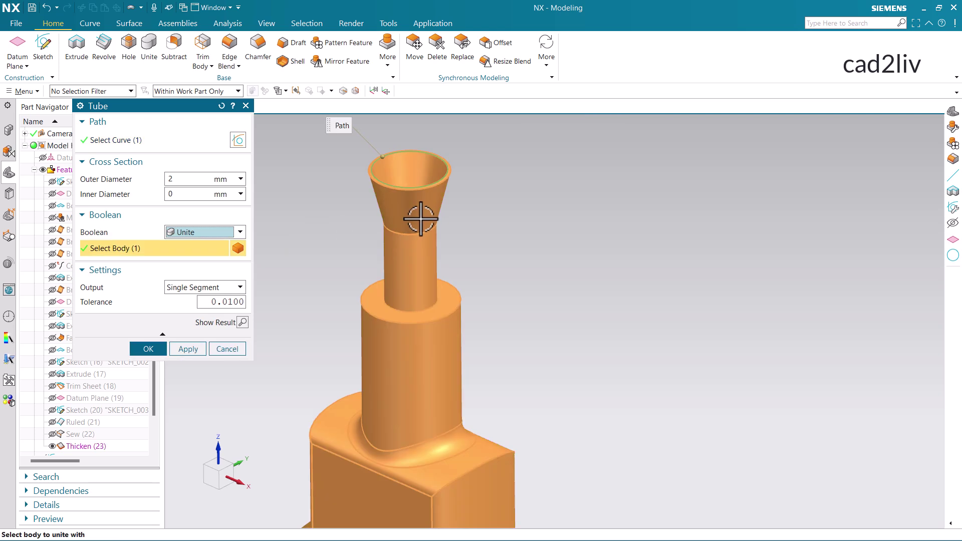
scroll(411, 214, "up", 2)
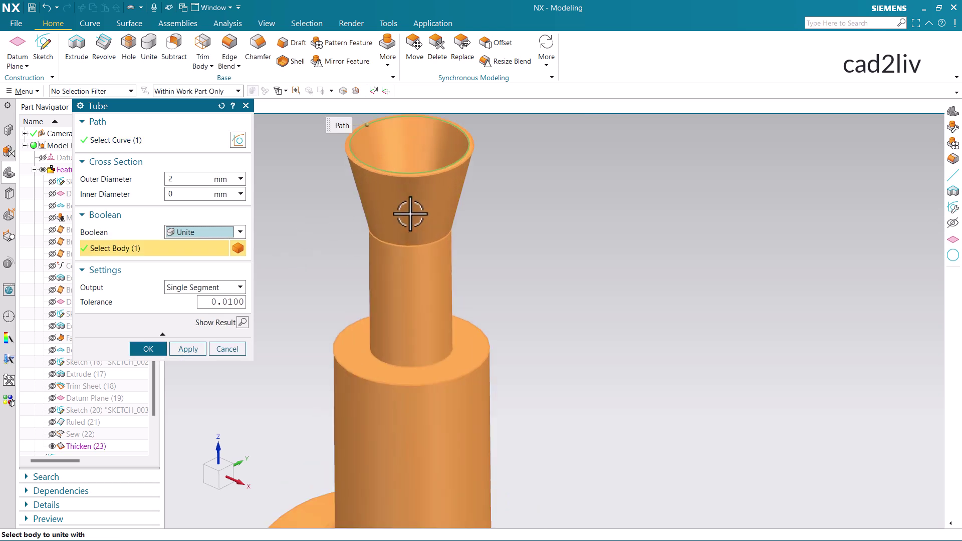
scroll(410, 214, "down", 3)
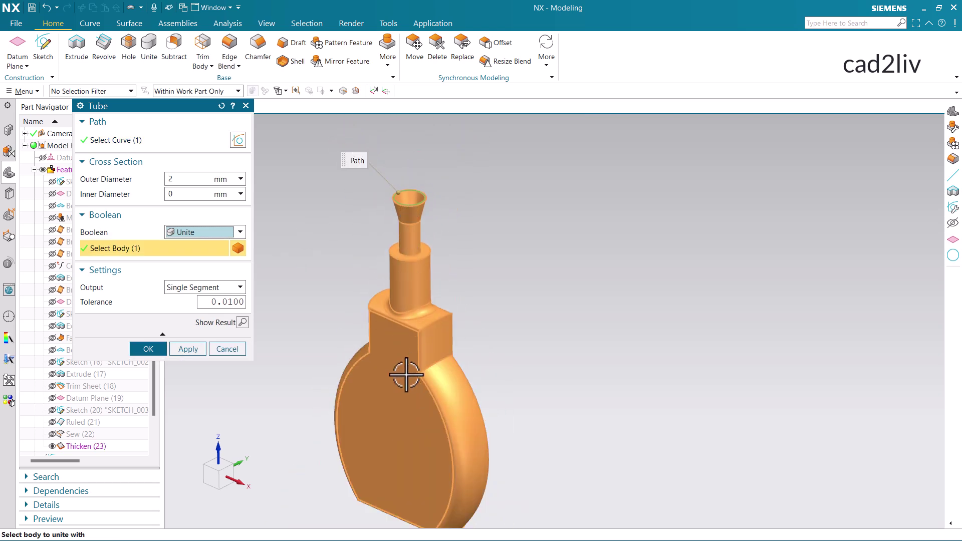
left_click(244, 324)
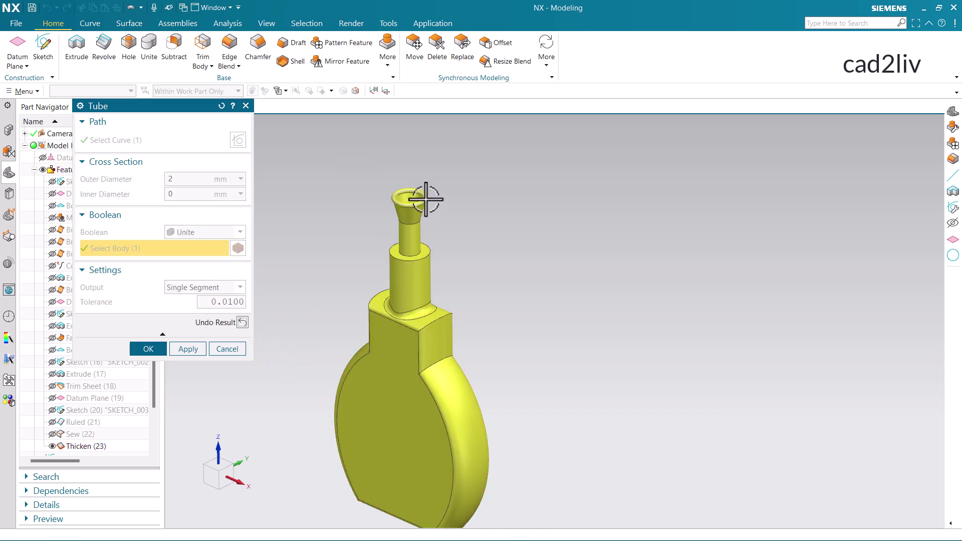
scroll(429, 194, "up", 4)
scroll(380, 263, "down", 6)
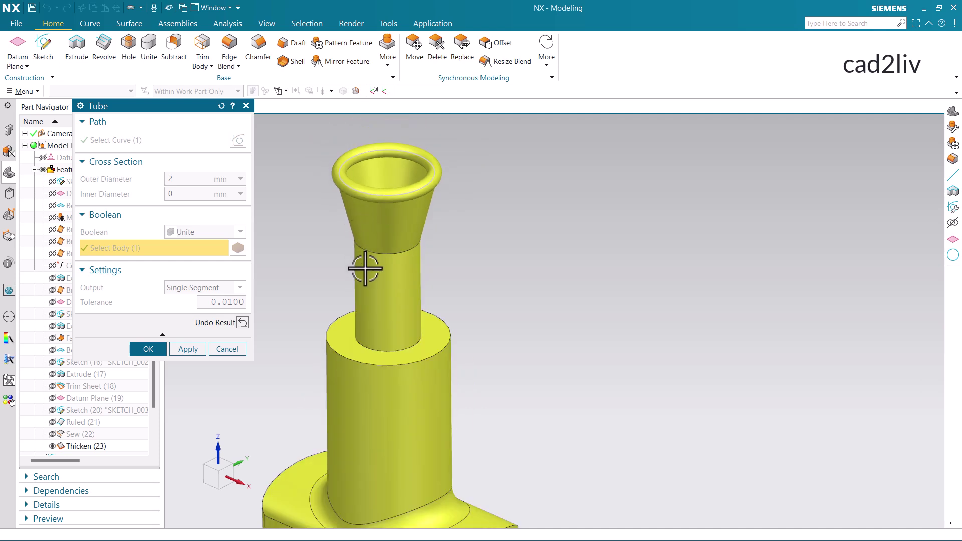
scroll(444, 201, "up", 2)
scroll(328, 265, "up", 3)
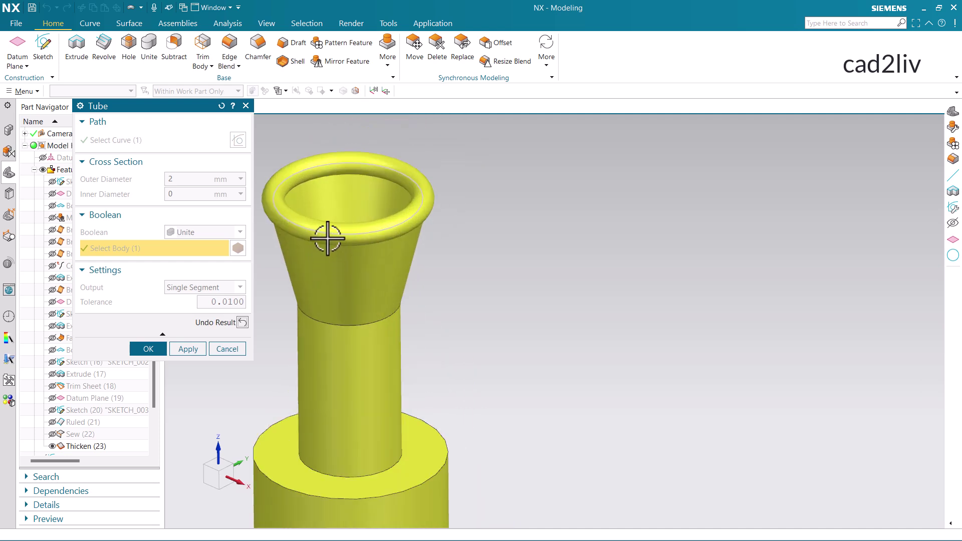
Apply the rounded rim tube to the funnel lip.
left_click(187, 349)
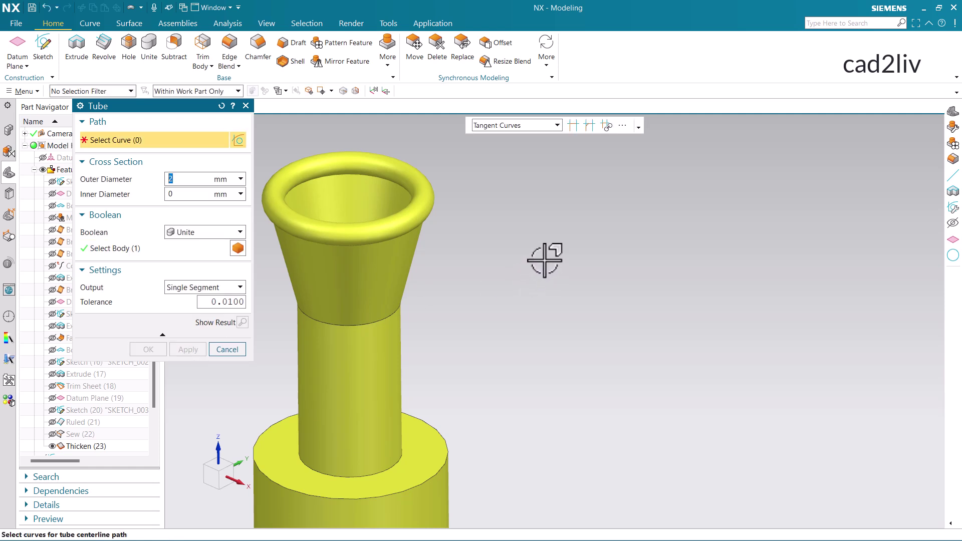
scroll(545, 261, "down", 3)
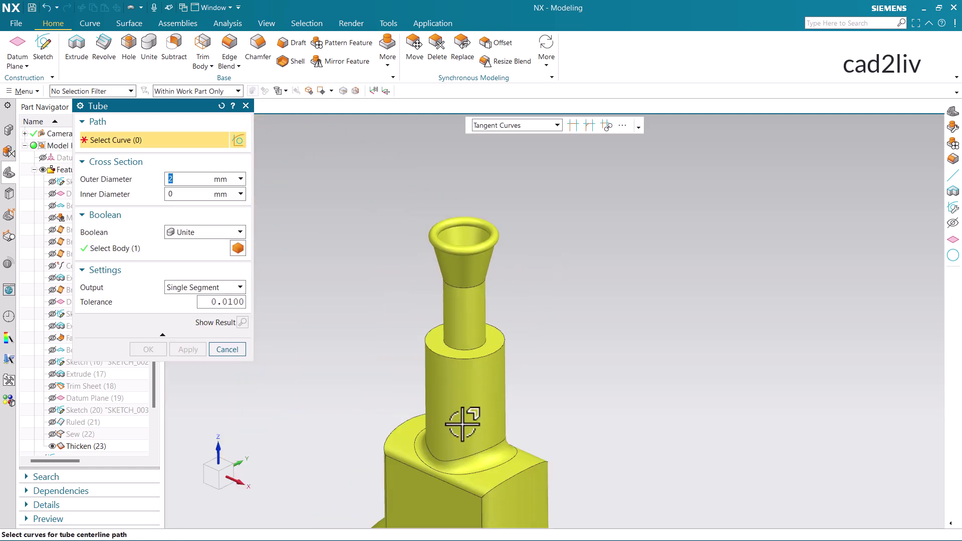
scroll(465, 424, "up", 2)
Subtract a 1 mm tube groove around the shoulder cylinder's top edge.
left_click(447, 319)
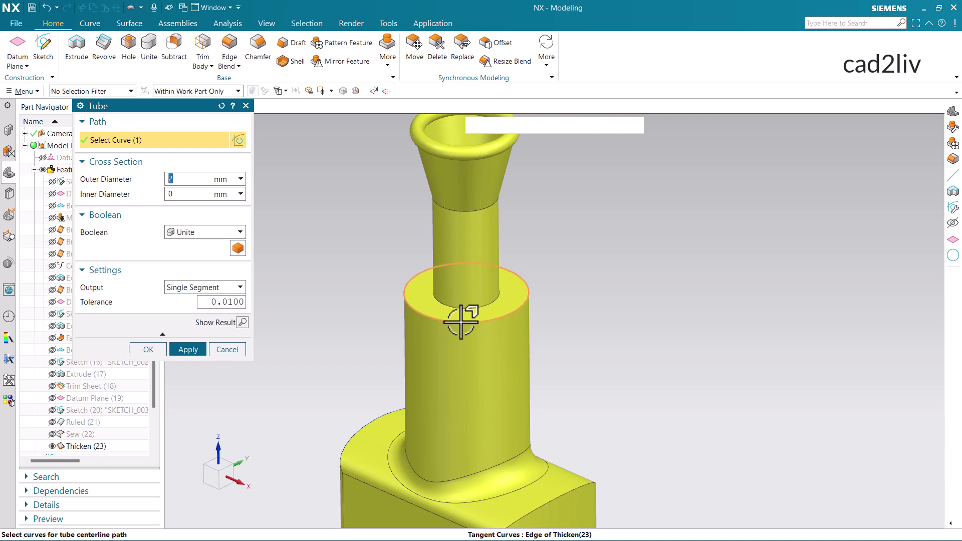
left_click(223, 234)
left_click(214, 269)
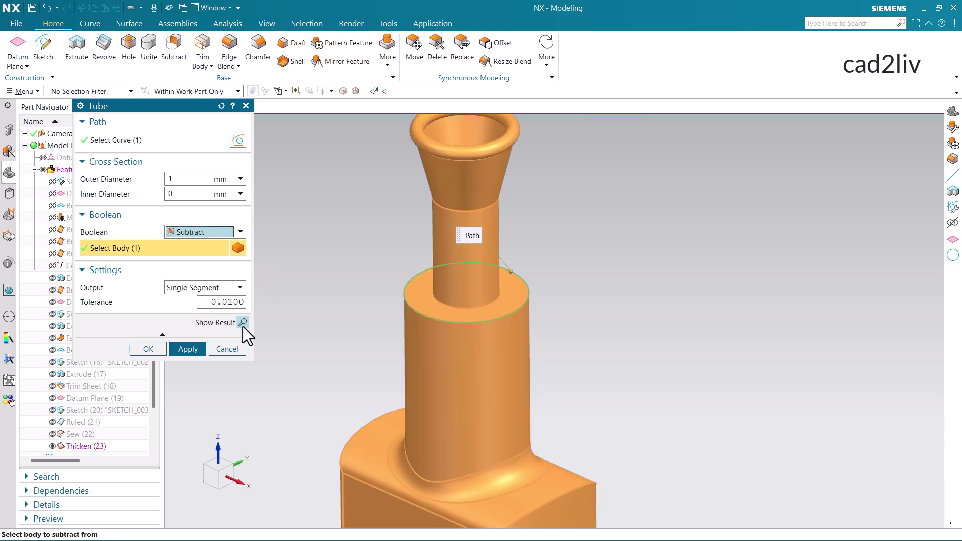
left_click(242, 323)
scroll(459, 330, "down", 3)
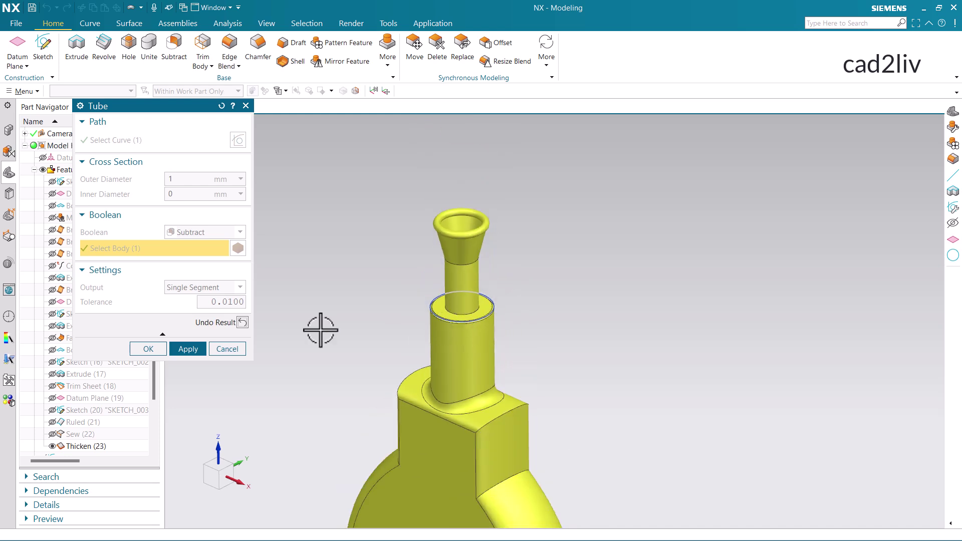
left_click(149, 349)
scroll(463, 291, "down", 3)
Orbit and zoom the view to inspect the new shoulder groove.
scroll(473, 307, "up", 8)
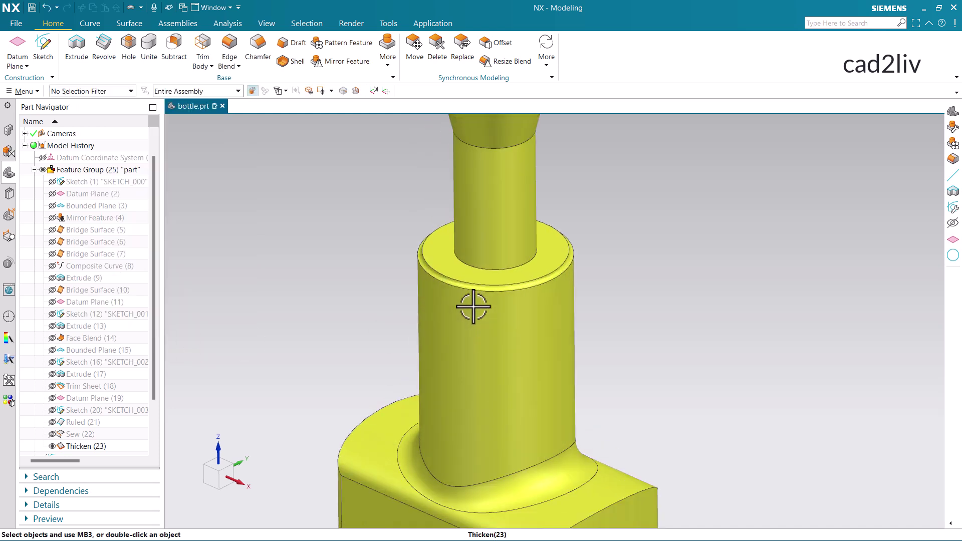
scroll(444, 268, "up", 5)
scroll(410, 344, "down", 4)
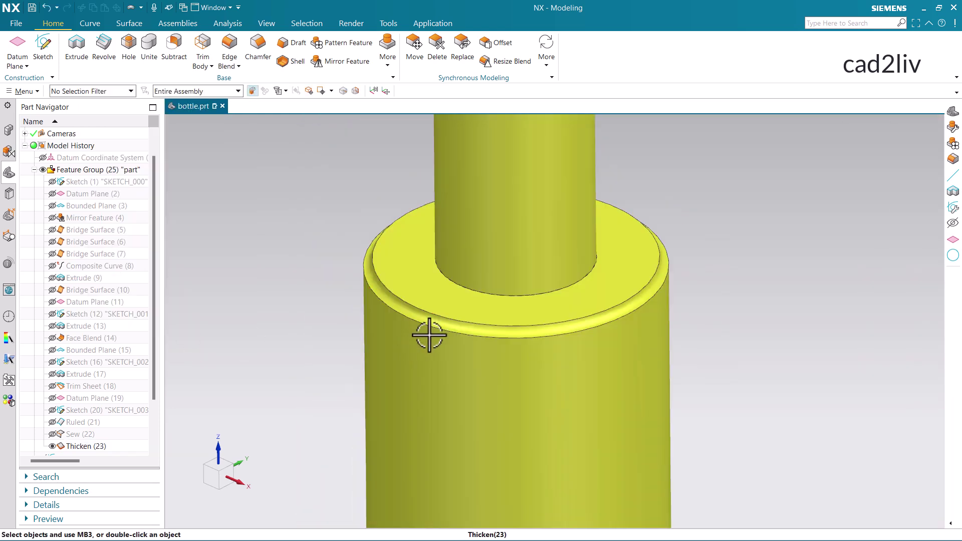
middle_click_drag(429, 336, 429, 307)
scroll(429, 307, "down", 5)
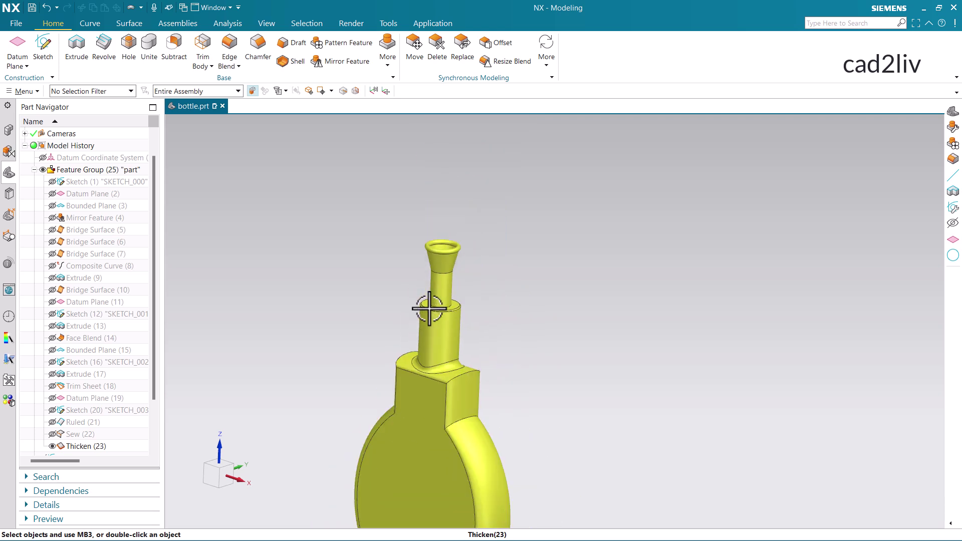
Fit the whole bottle to the view and reopen the Tube dialog from recent commands.
key("ctrl+f")
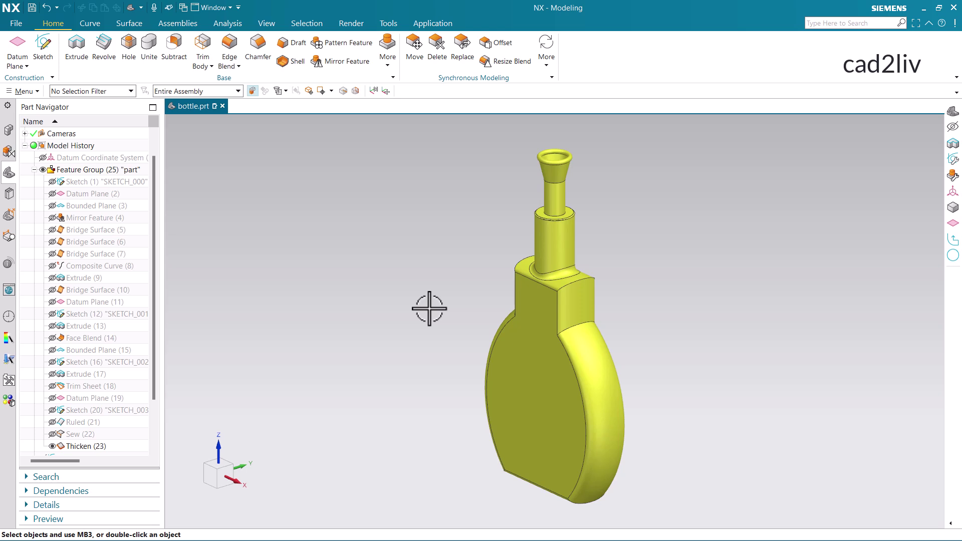
left_click(144, 4)
left_click(146, 31)
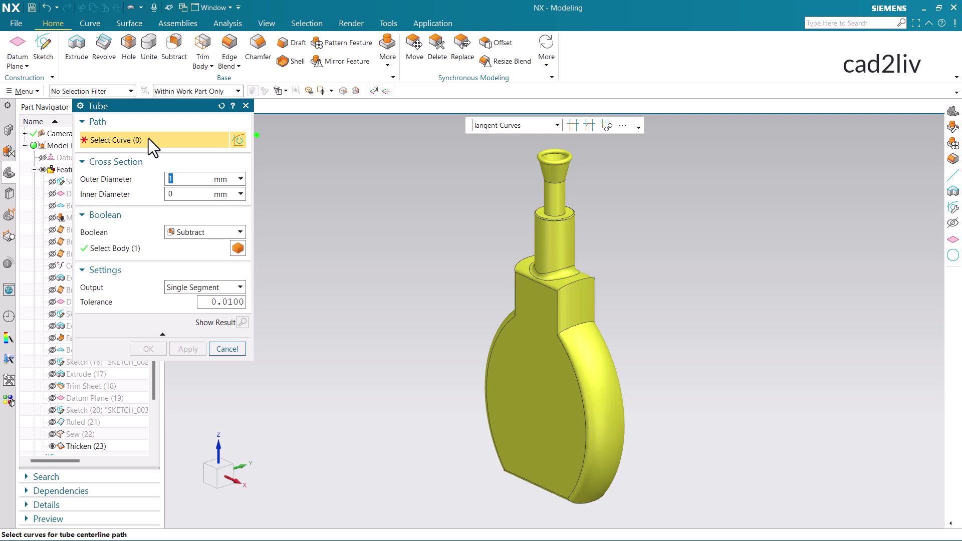
Review the 1 mm outer diameter, keep Single Segment output, and cancel the Tube without adding anything.
double_click(171, 179)
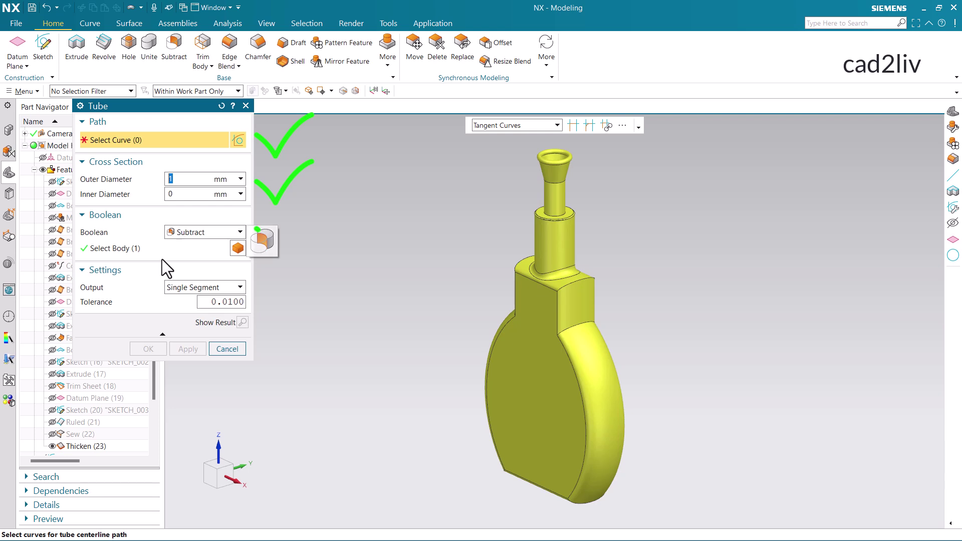
left_click(188, 290)
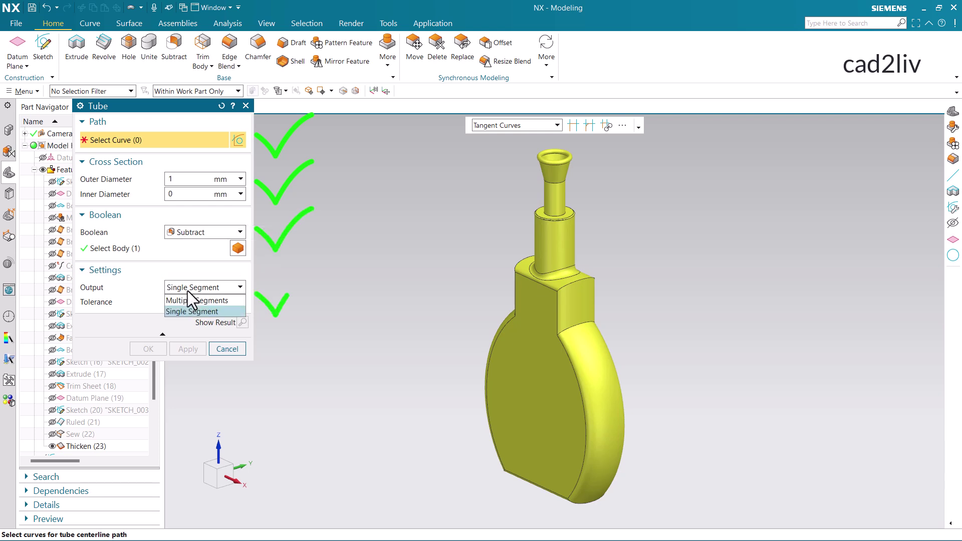
left_click(168, 311)
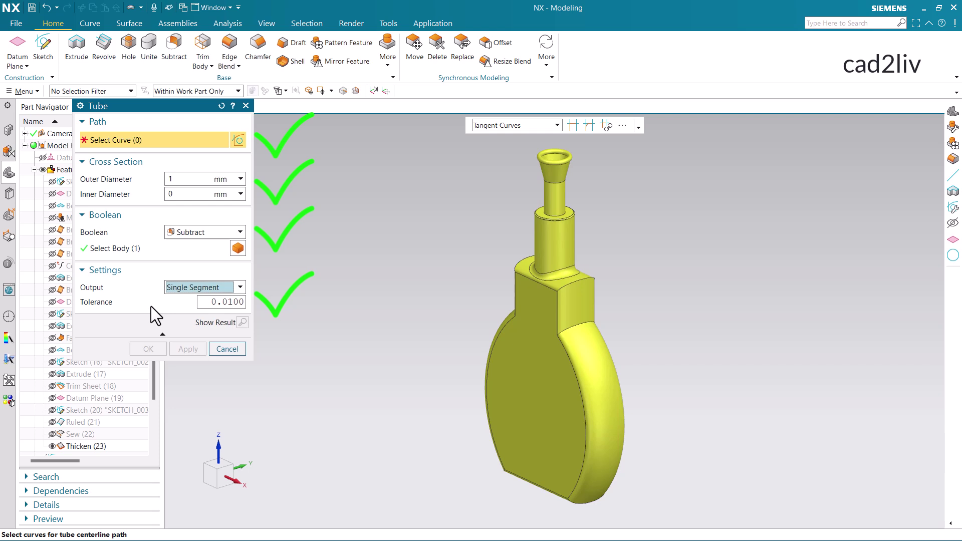
left_click(218, 353)
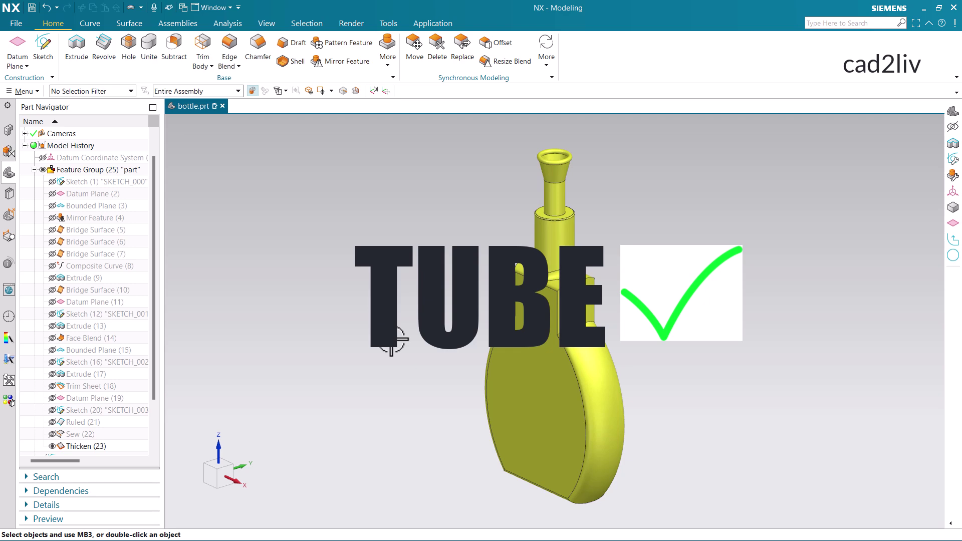